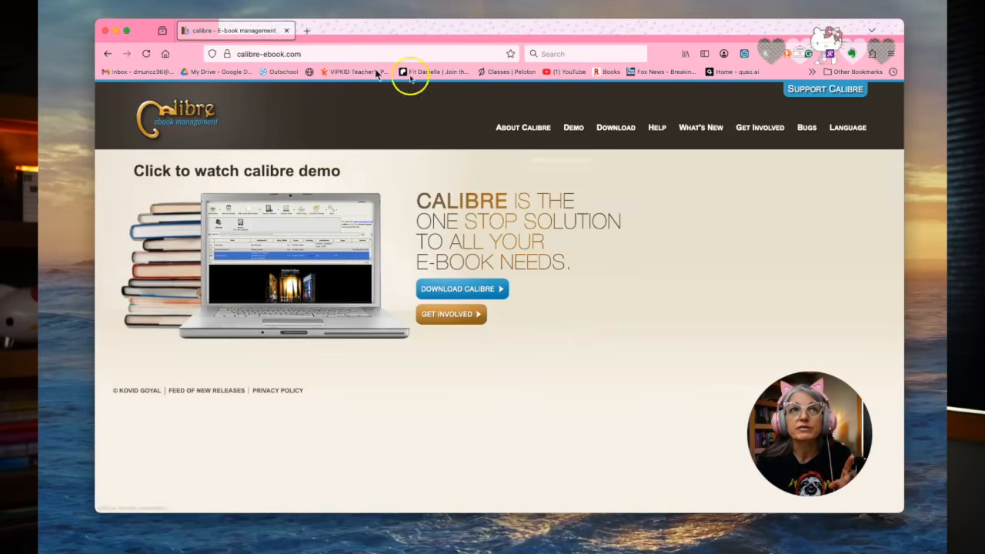
Close the browser window with the calibre website and switch to calibre
click(105, 30)
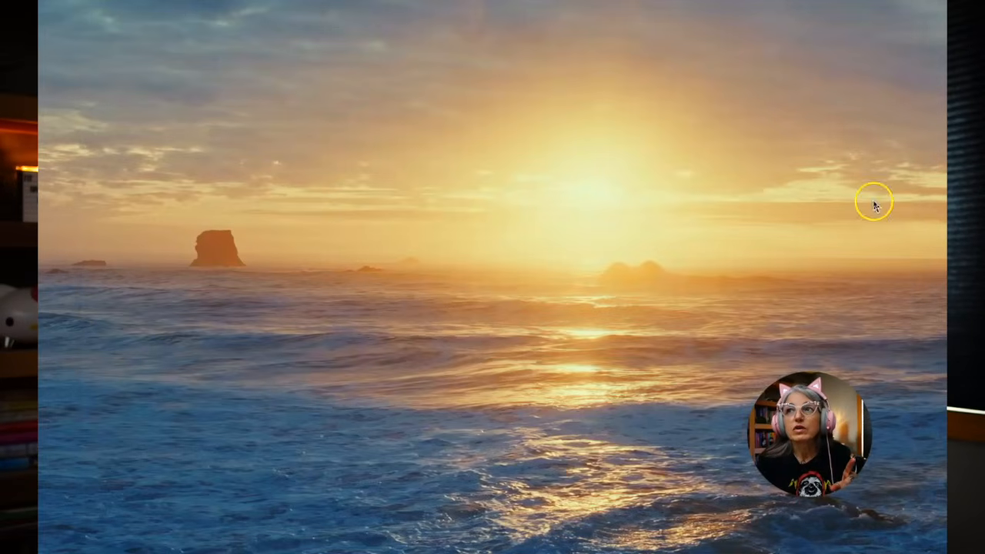
key(F4)
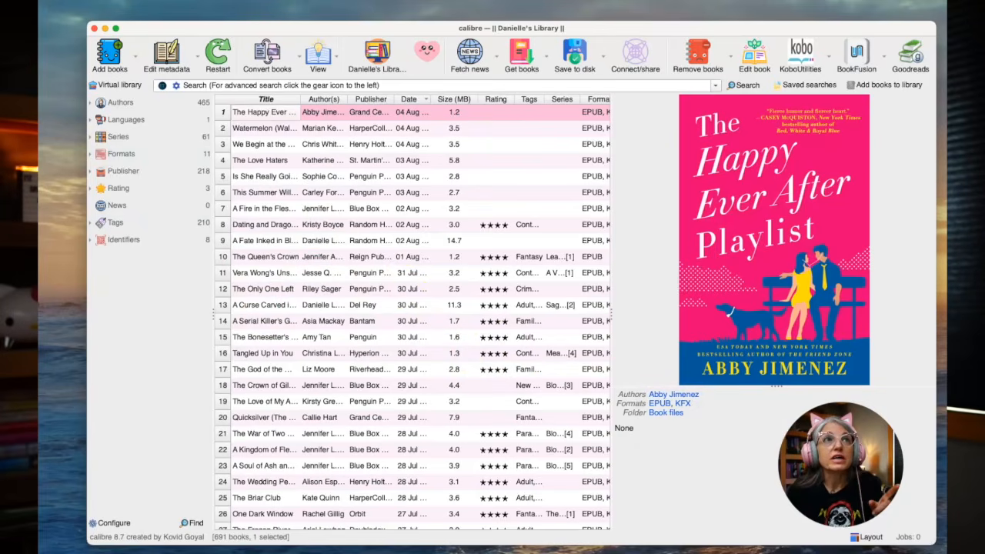
click(166, 4)
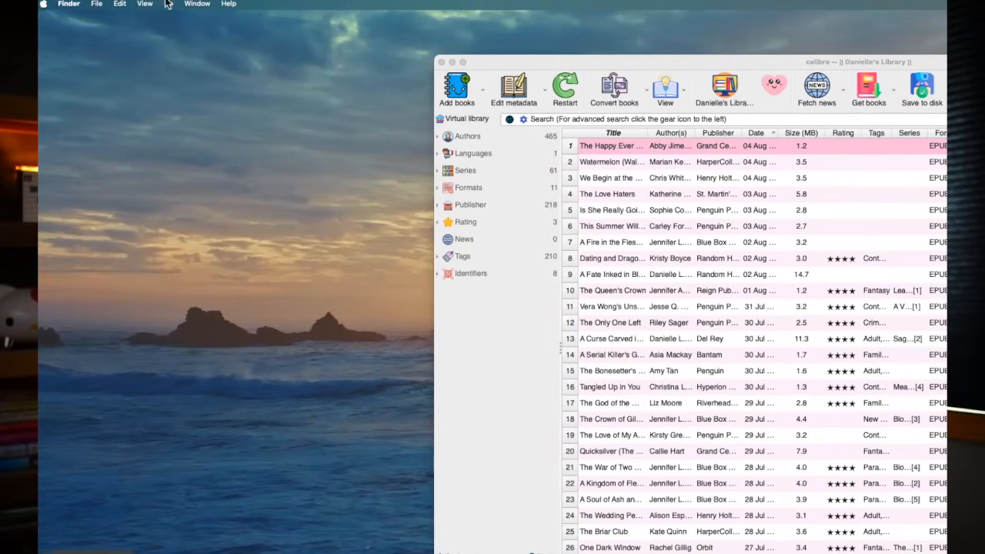
click(487, 368)
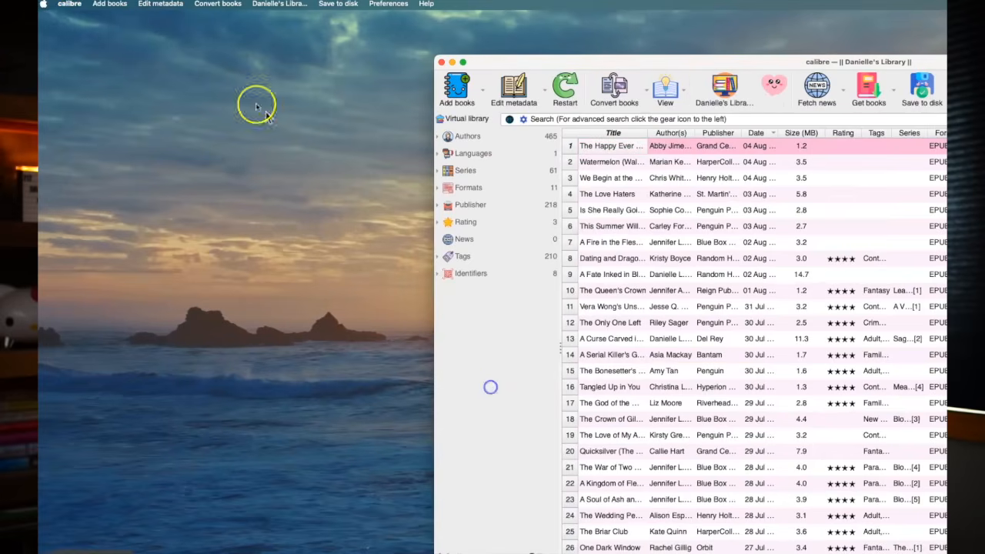
Open calibre's preferences and place the window over the middle of the library
click(67, 5)
click(82, 23)
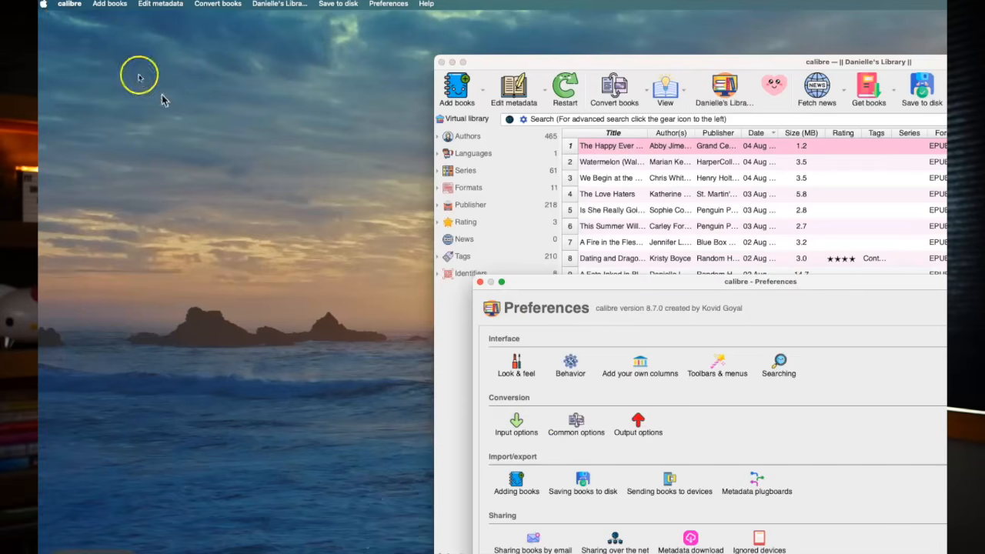
click(289, 44)
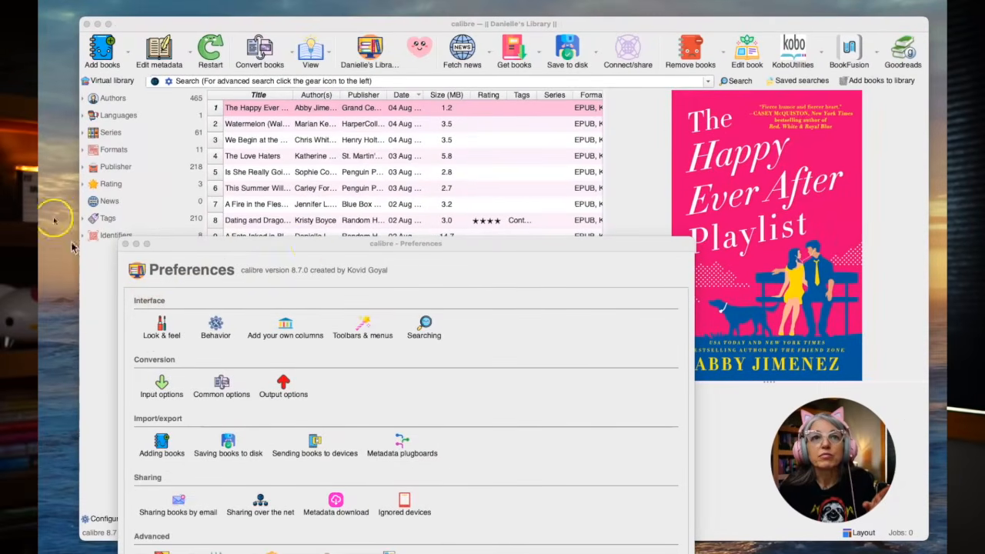
drag(302, 246, 386, 151)
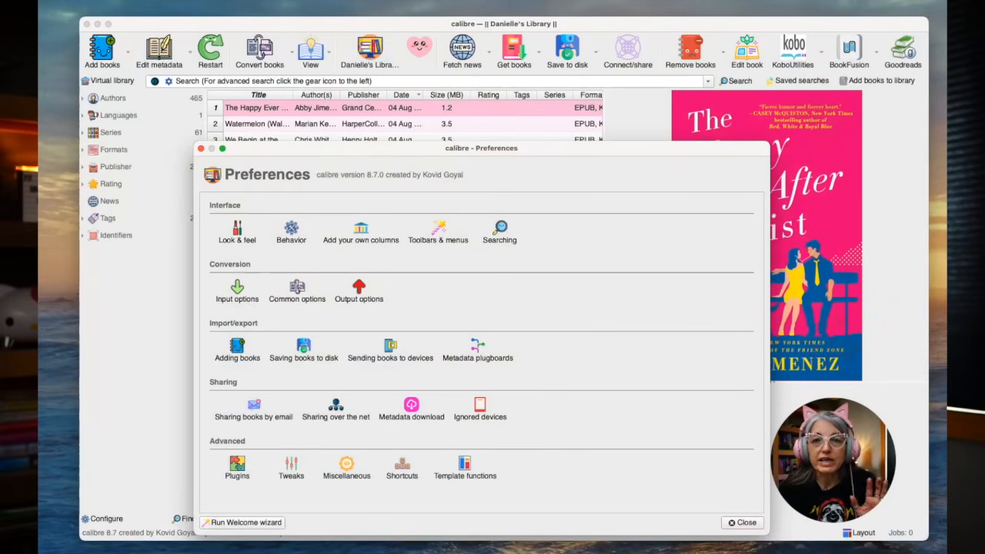
Switch to Firefox and open the GitHub release page for DeDRM_tools v10.0.9 from the copied link
key(super+Tab)
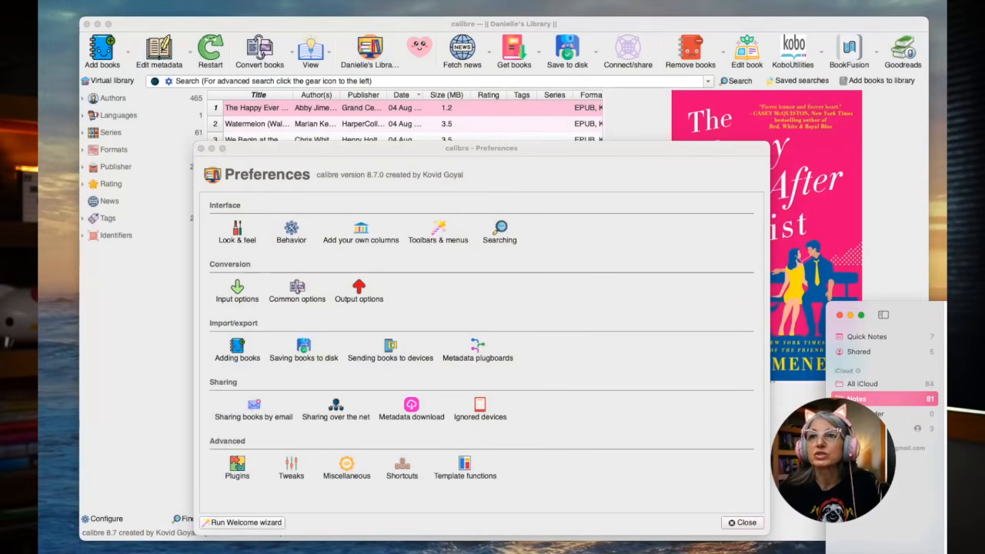
key(super+Tab)
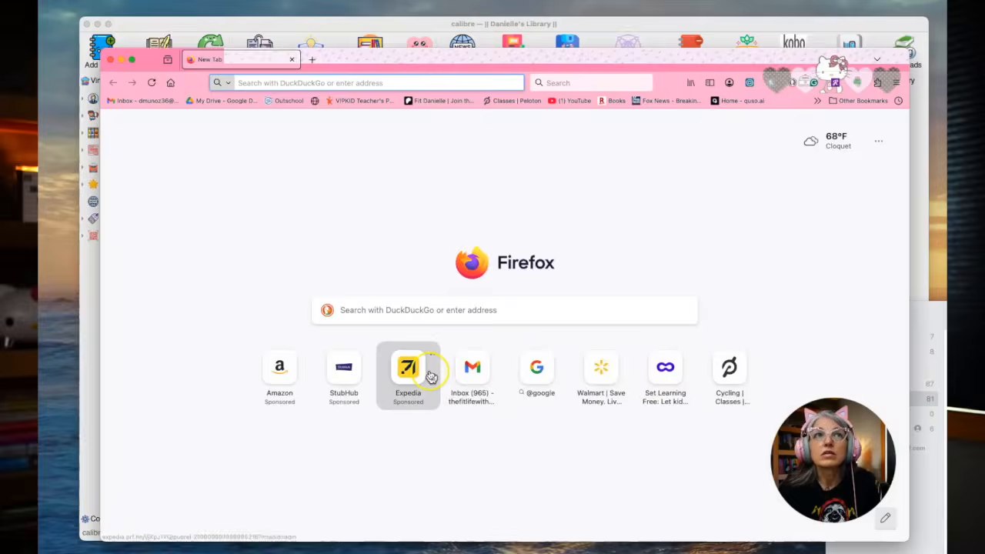
click(240, 82)
right_click(241, 82)
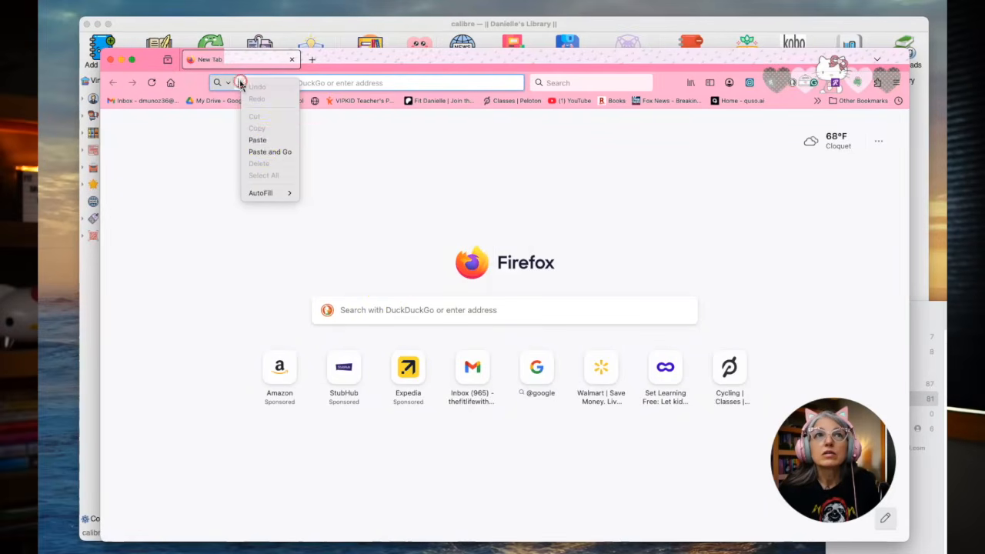
click(265, 150)
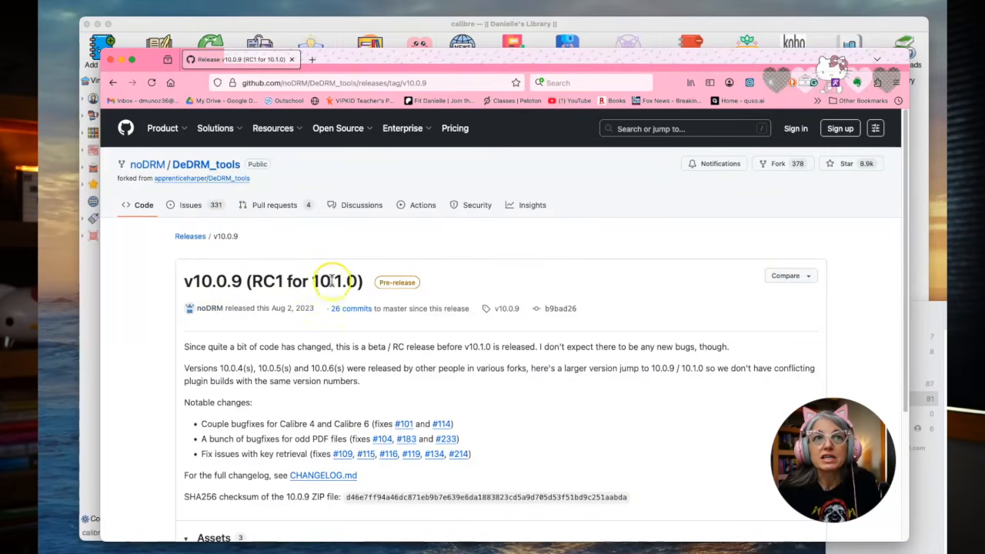
Download DeDRM_tools_10.0.9.zip from the release assets and put the downloaded file into the Zz DeDrm folder
scroll(359, 380, down, 3)
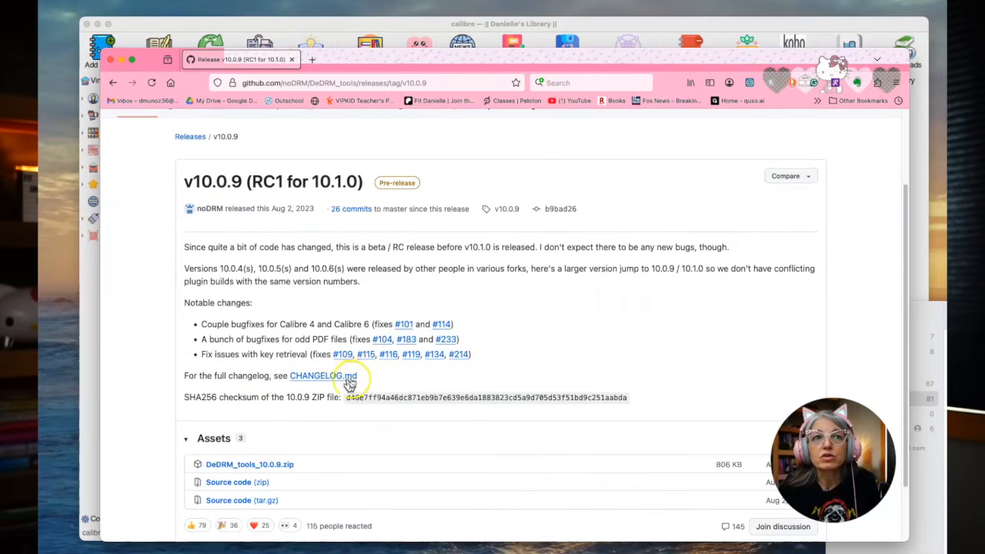
click(242, 468)
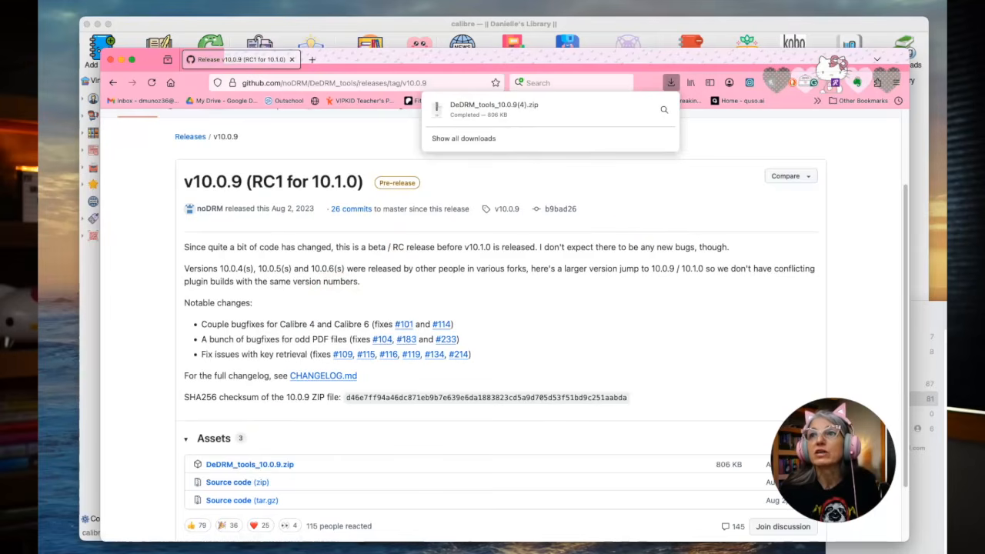
click(932, 316)
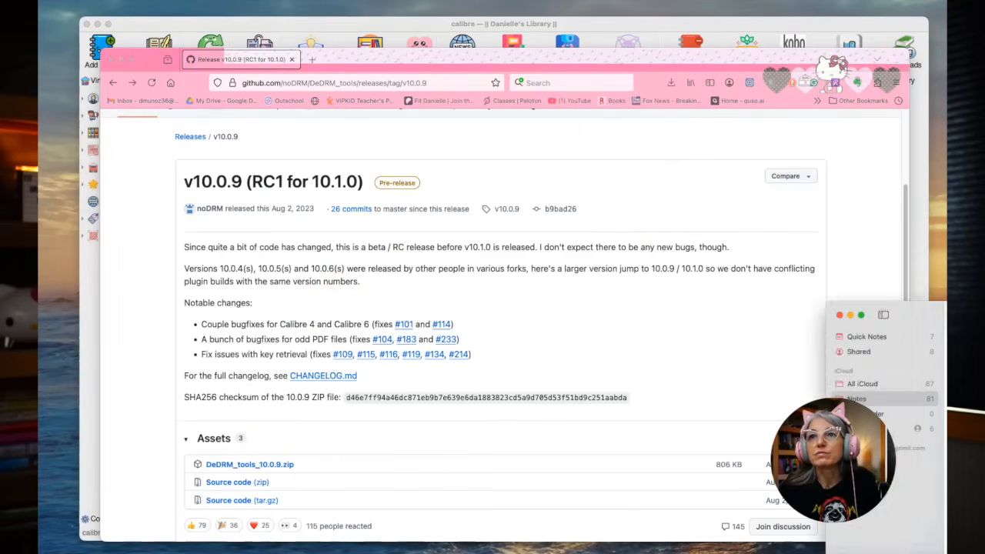
drag(984, 241, 895, 237)
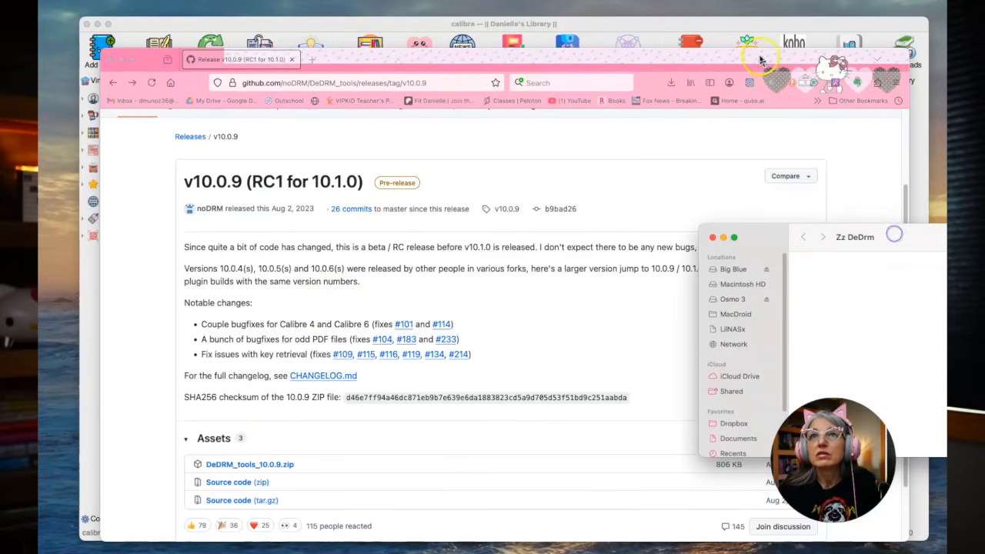
click(670, 84)
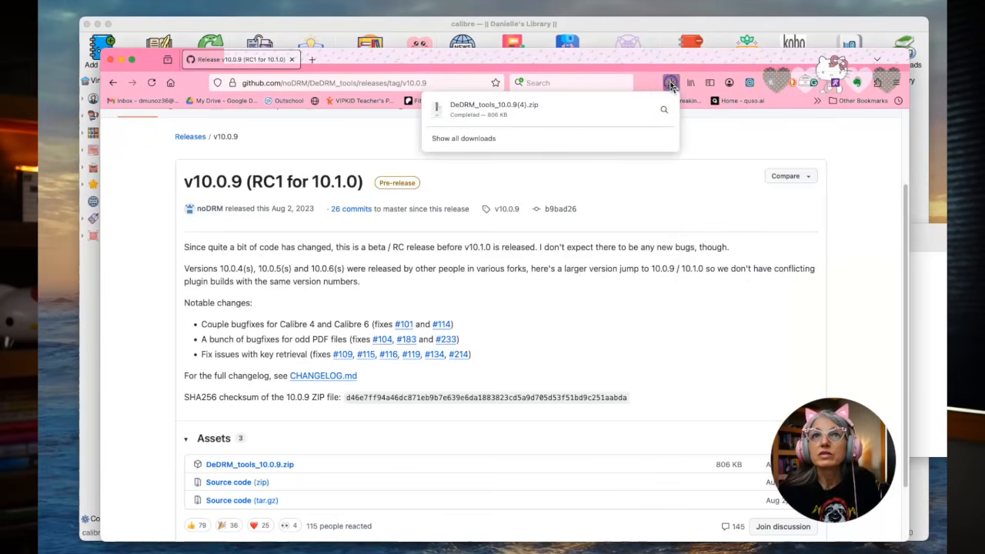
drag(438, 108, 904, 308)
click(962, 310)
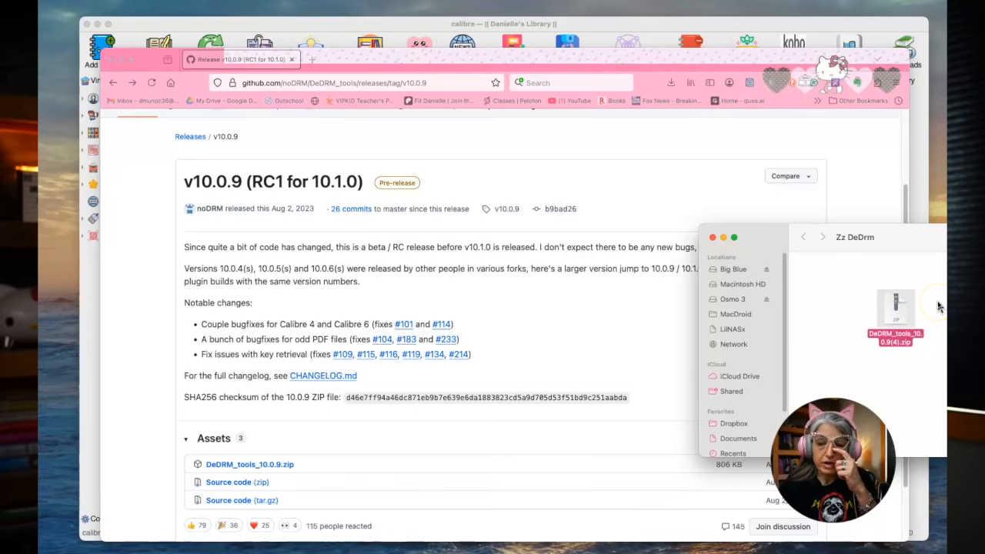
Extract the DeDRM tools archive in the Zz DeDrm folder and close the GitHub browser window
double_click(897, 306)
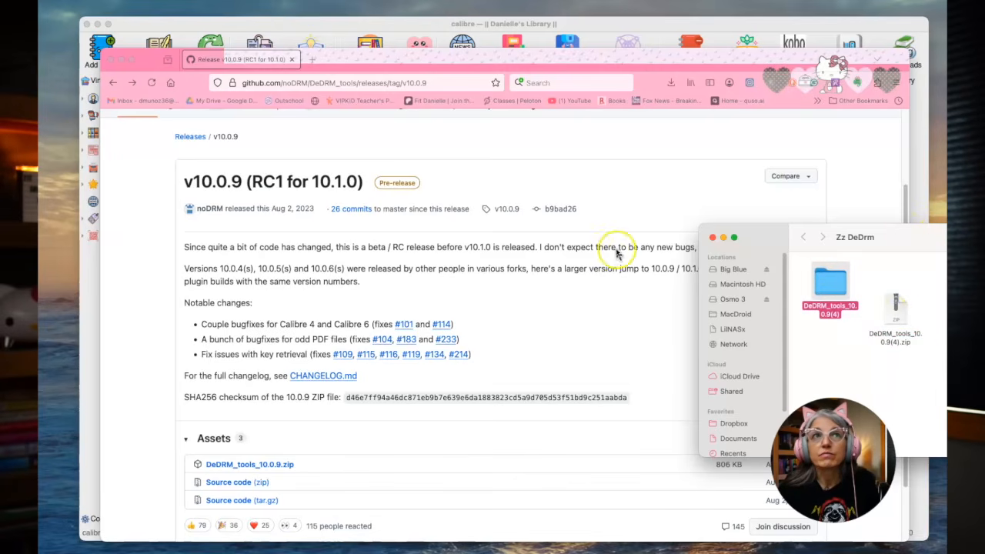
click(110, 63)
click(862, 261)
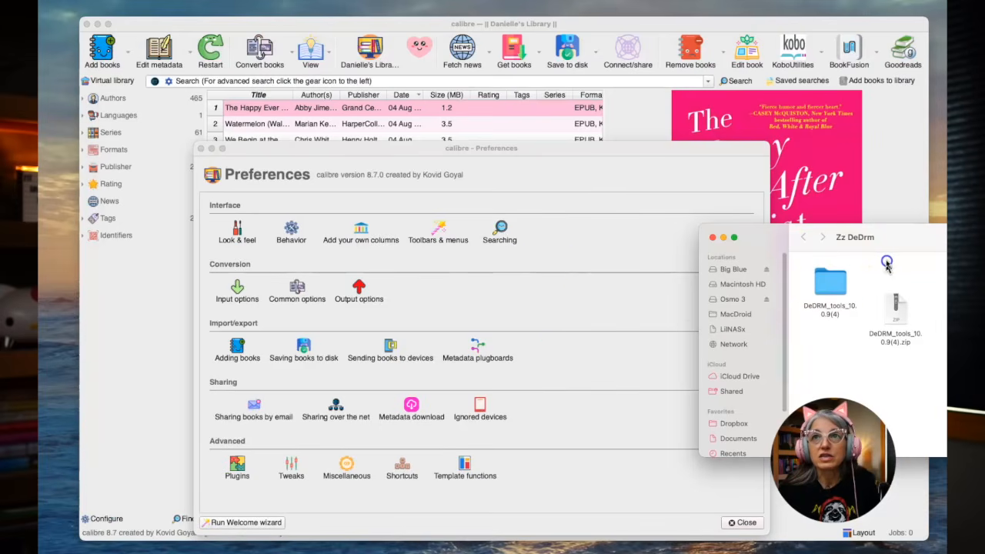
drag(899, 254, 904, 244)
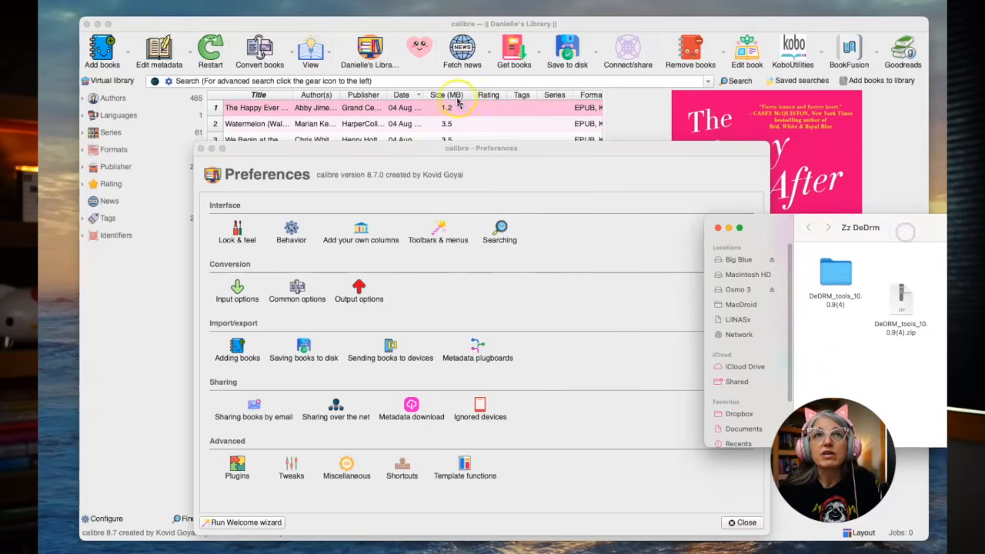
Install DeDRM_plugin.zip from the extracted DeDRM_tools_10.0.9(4) folder as a calibre plugin, accepting the security risk, without restarting calibre
drag(481, 150, 510, 125)
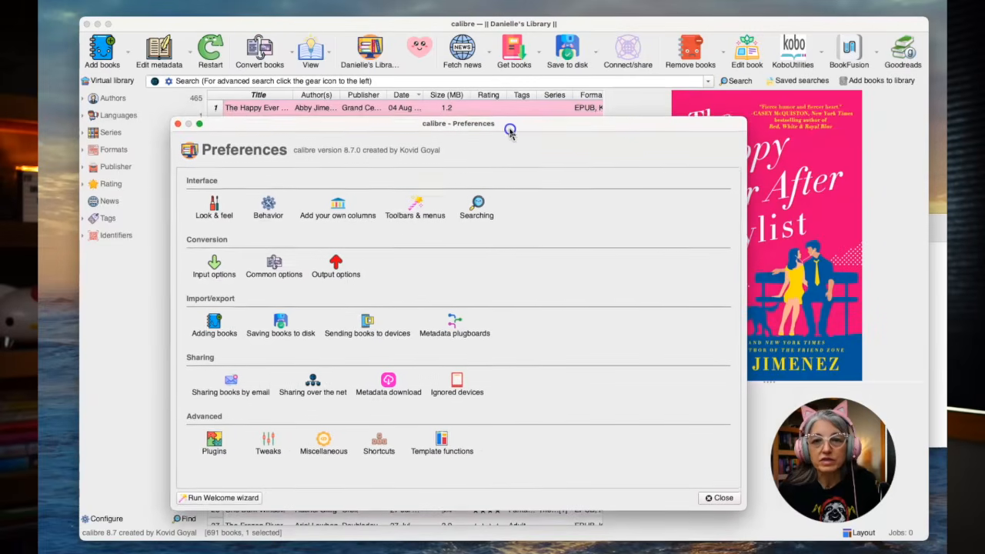
drag(510, 133, 510, 134)
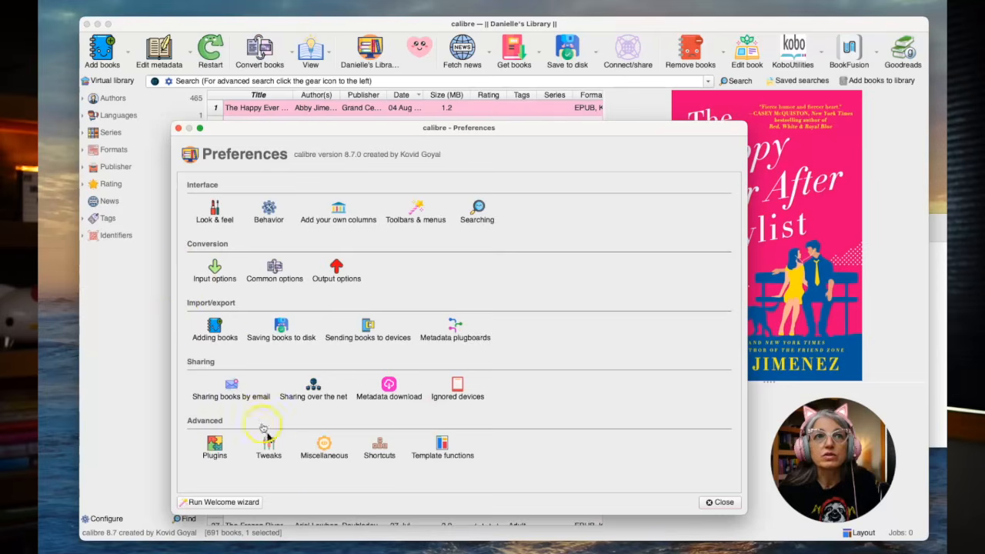
click(216, 443)
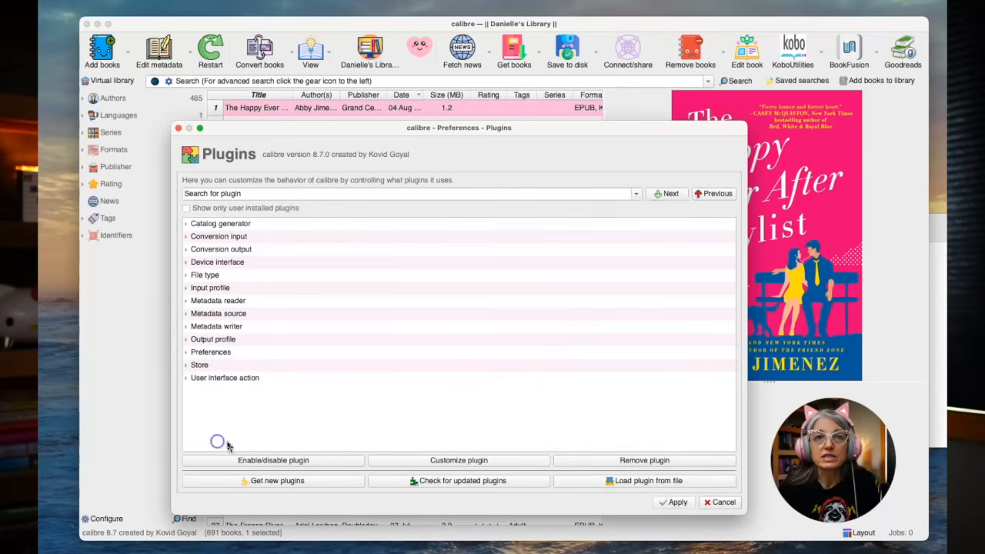
click(662, 483)
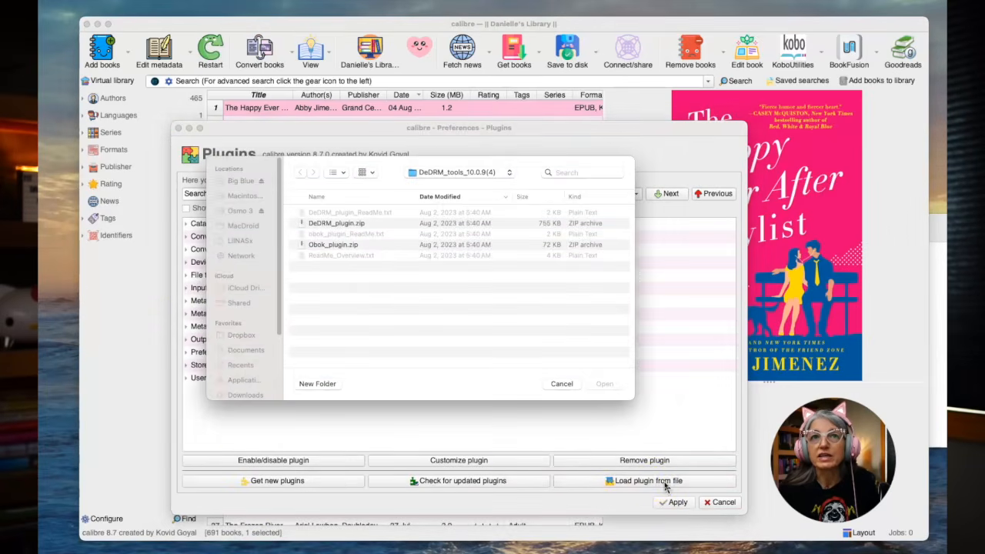
click(440, 173)
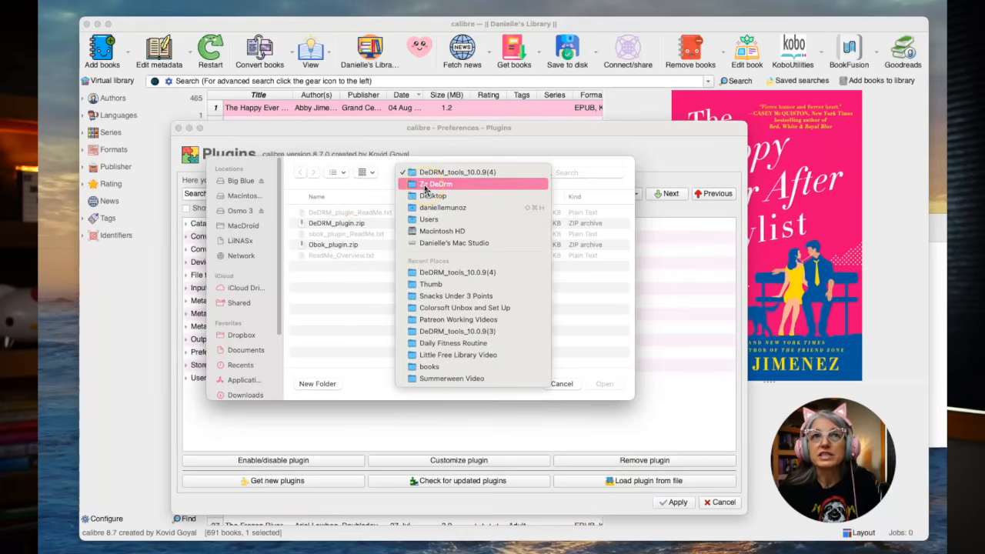
click(425, 187)
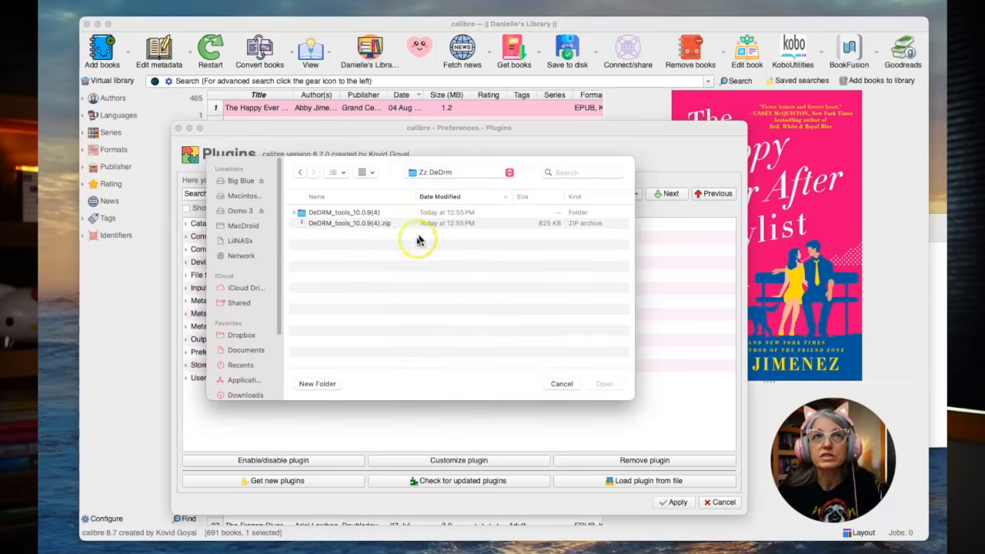
click(322, 215)
click(605, 384)
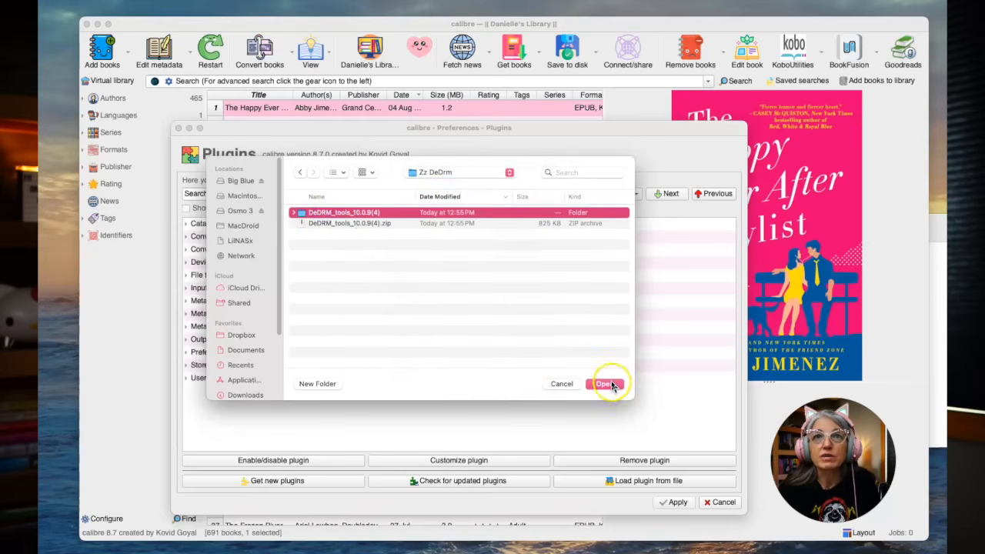
double_click(352, 223)
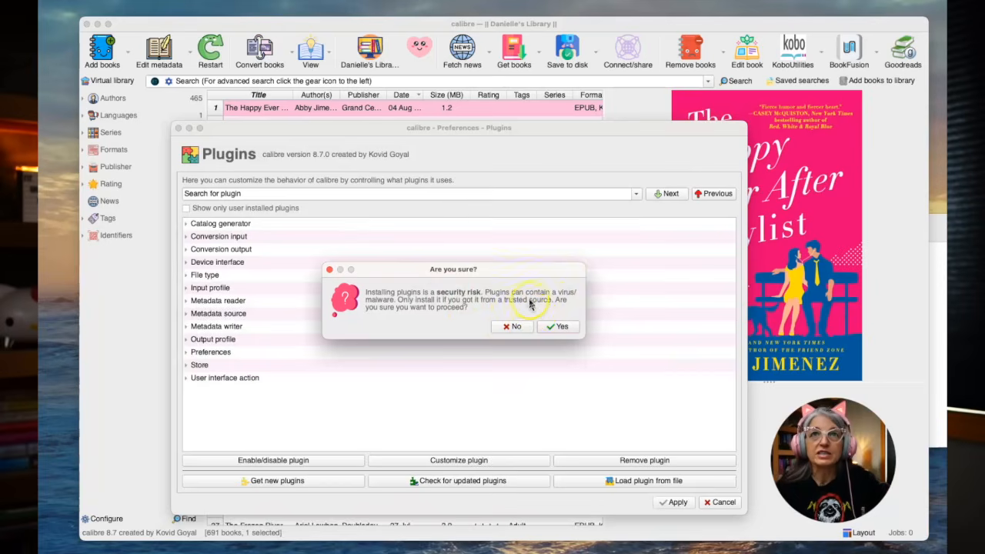
click(561, 327)
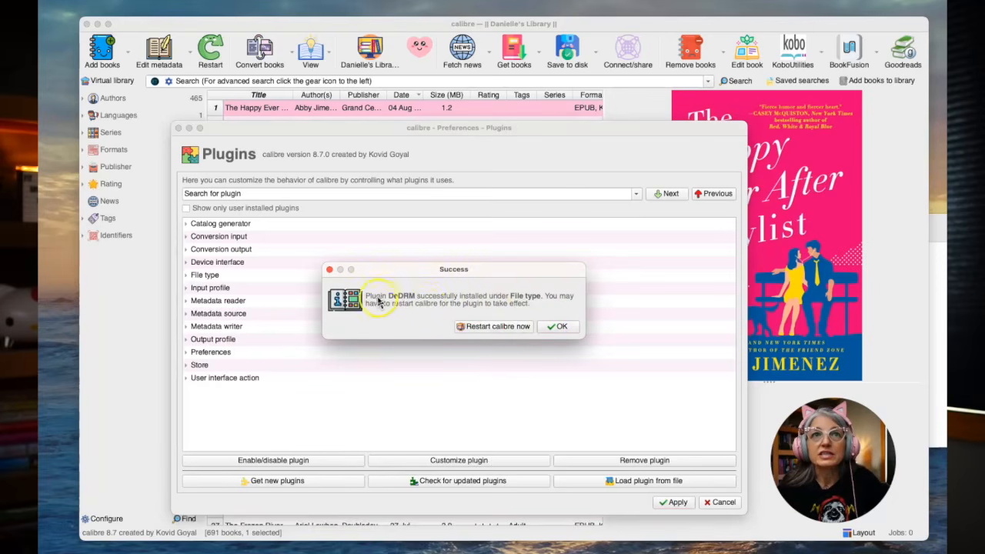
click(562, 327)
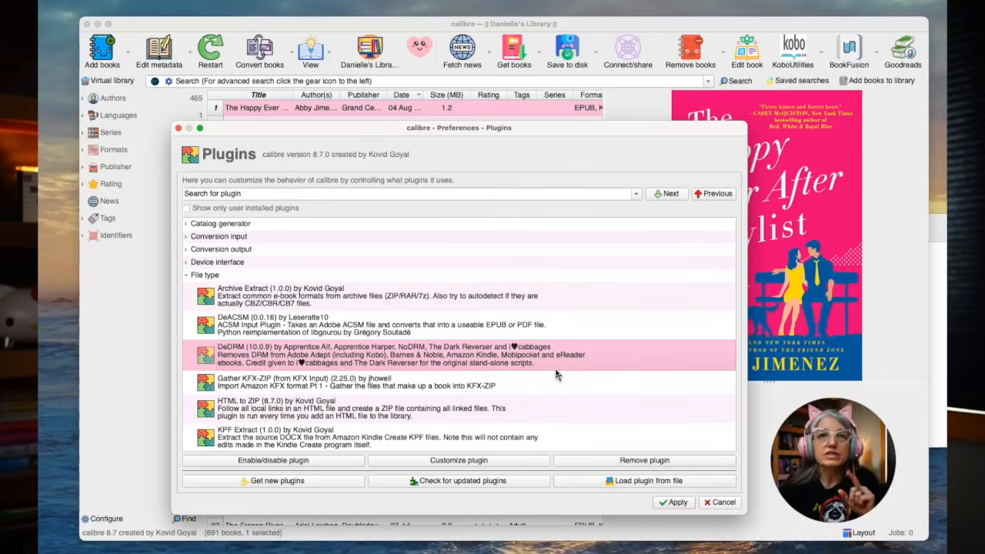
Open the DeDRM plugin's customization and examine its list of eInk Kindle serial numbers
click(485, 452)
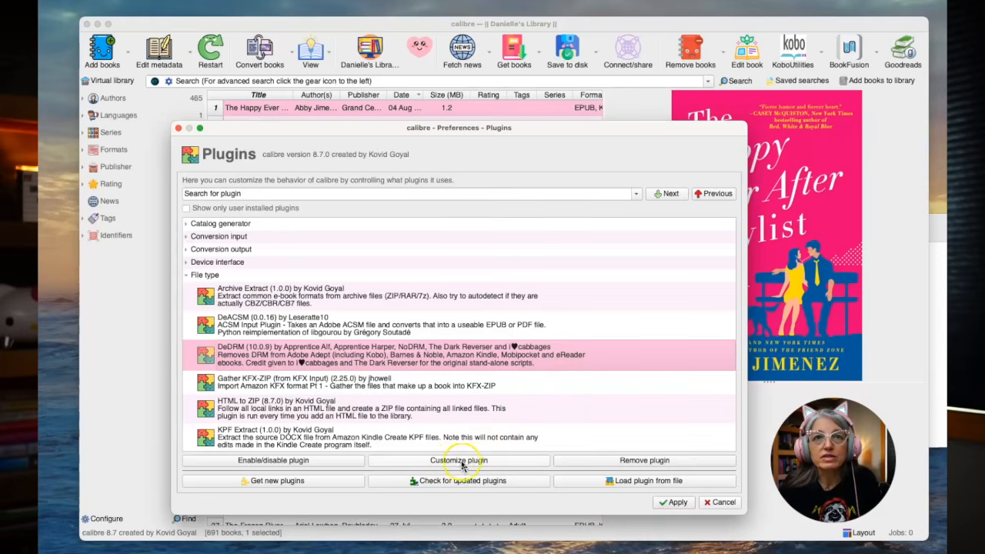
click(476, 462)
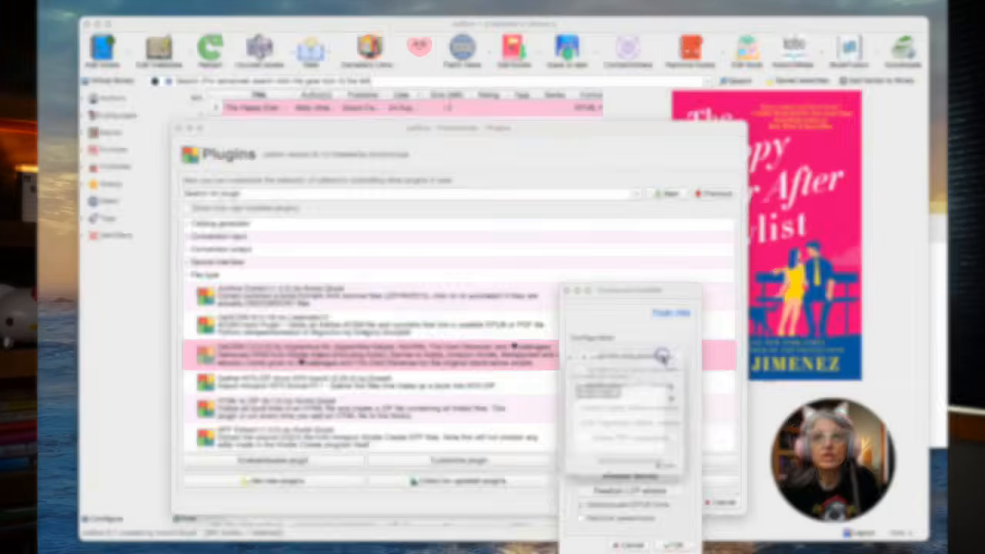
click(629, 355)
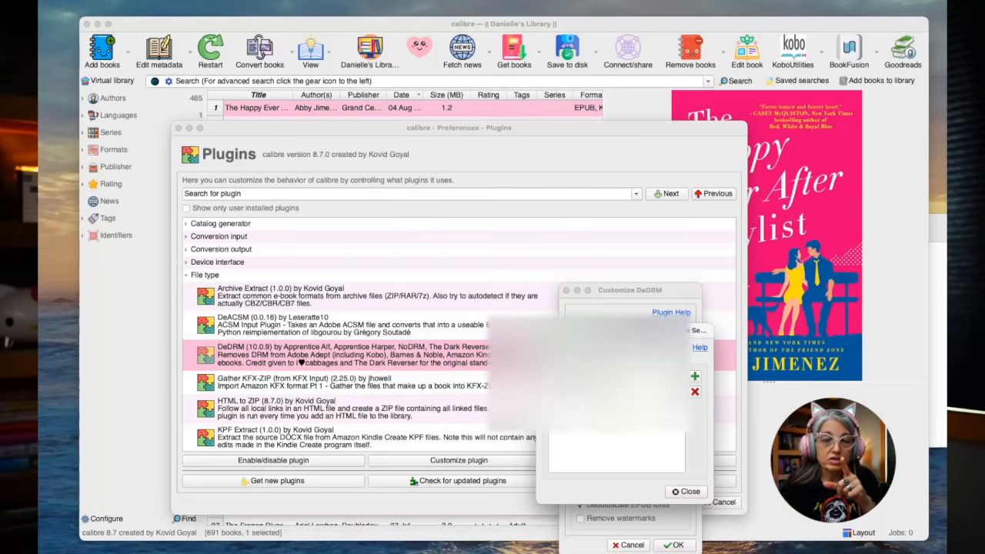
click(686, 491)
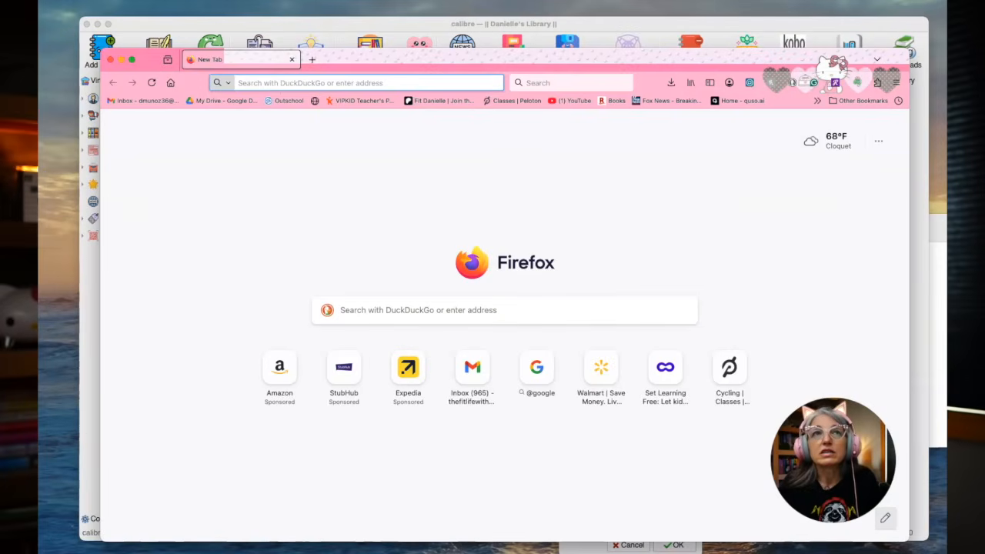
Switch to Firefox, load amazon.com and open the Devices page of the signed-in account
click(318, 81)
click(318, 82)
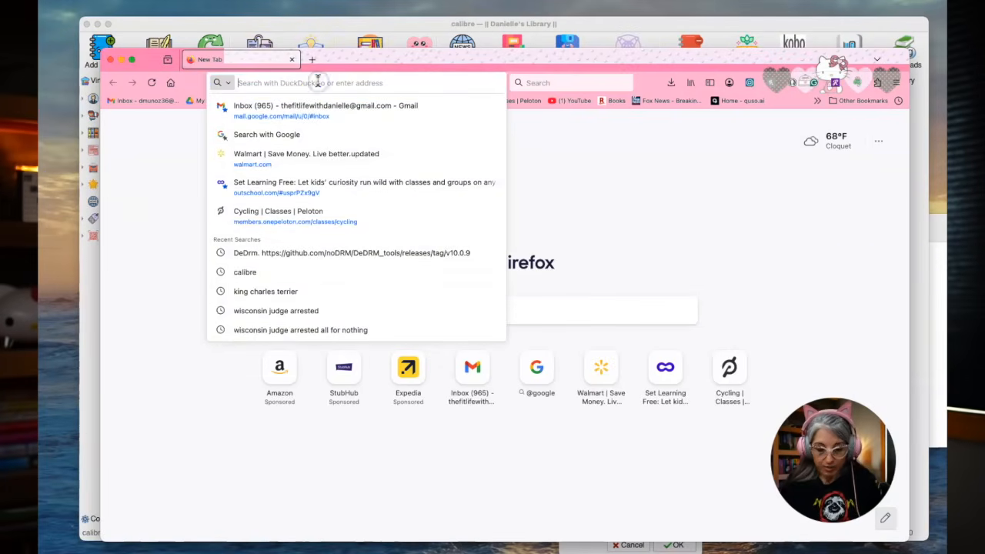
text(amazon.com)
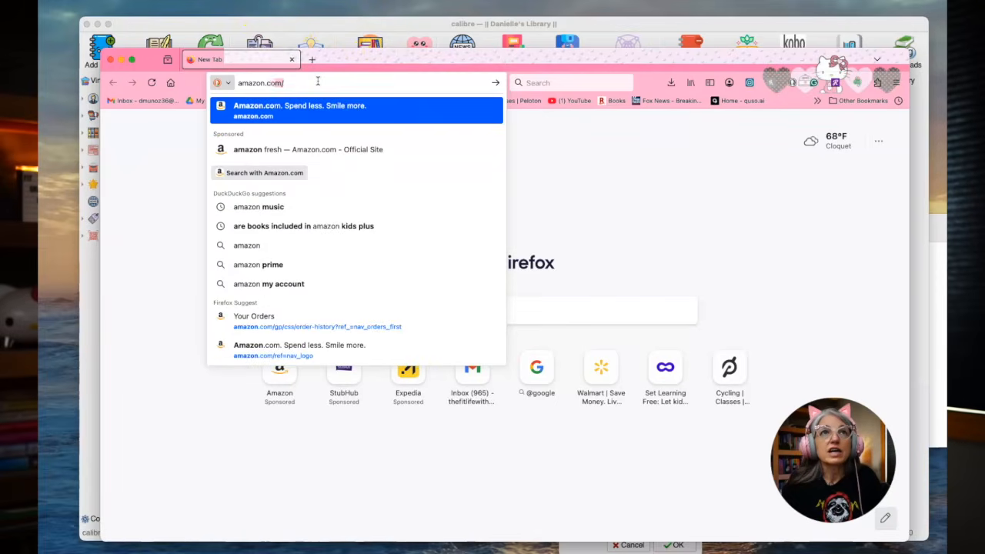
key(Return)
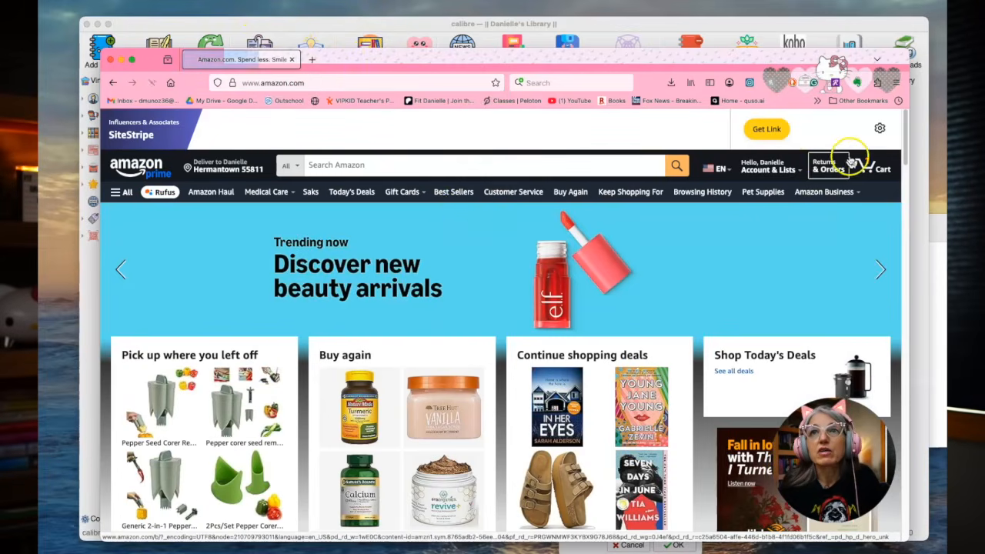
mouse_move(827, 162)
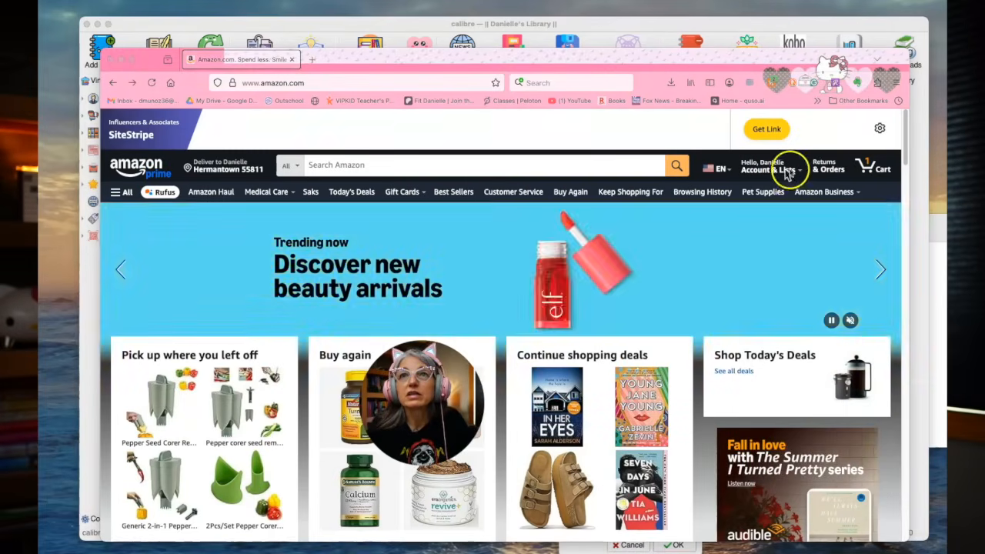
mouse_move(787, 174)
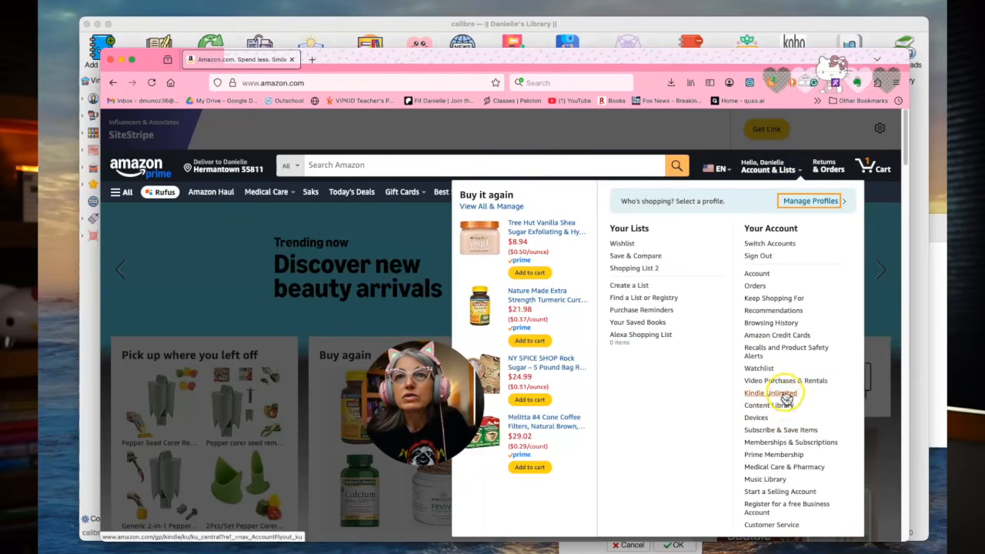
scroll(784, 380, down, 1)
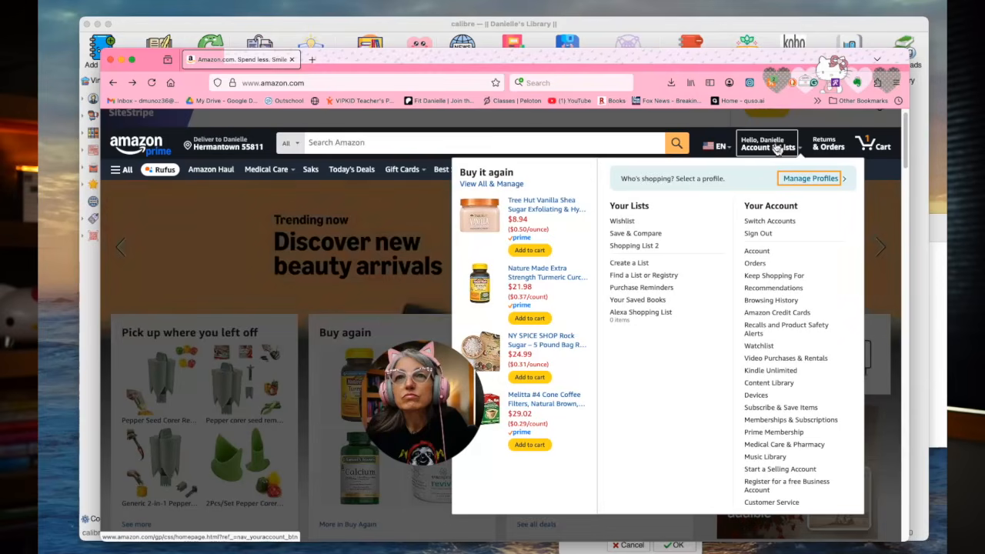
click(766, 395)
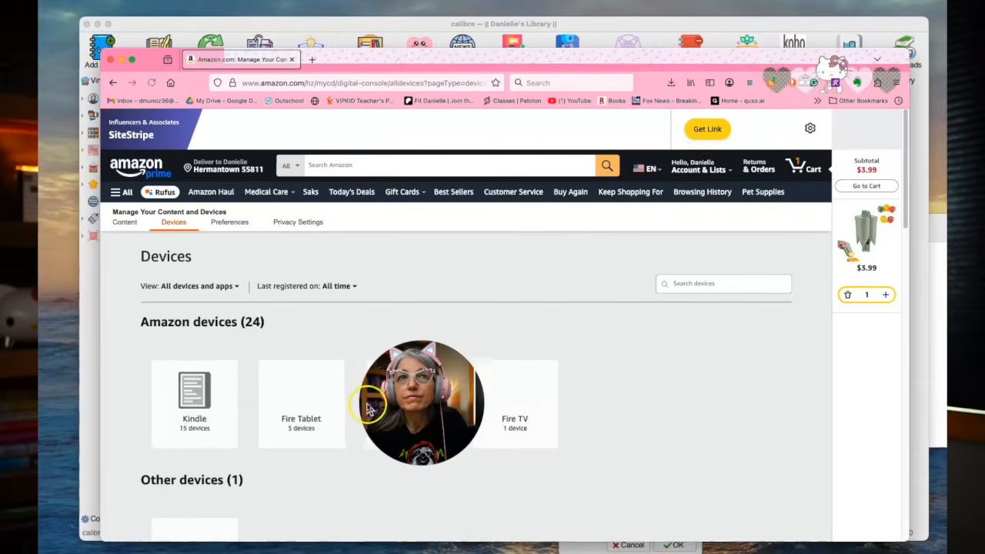
Look up the serial number of the Kindle Colorsoft Signature Edition registered on July 11, 2025, and close the browser window
drag(416, 405, 819, 477)
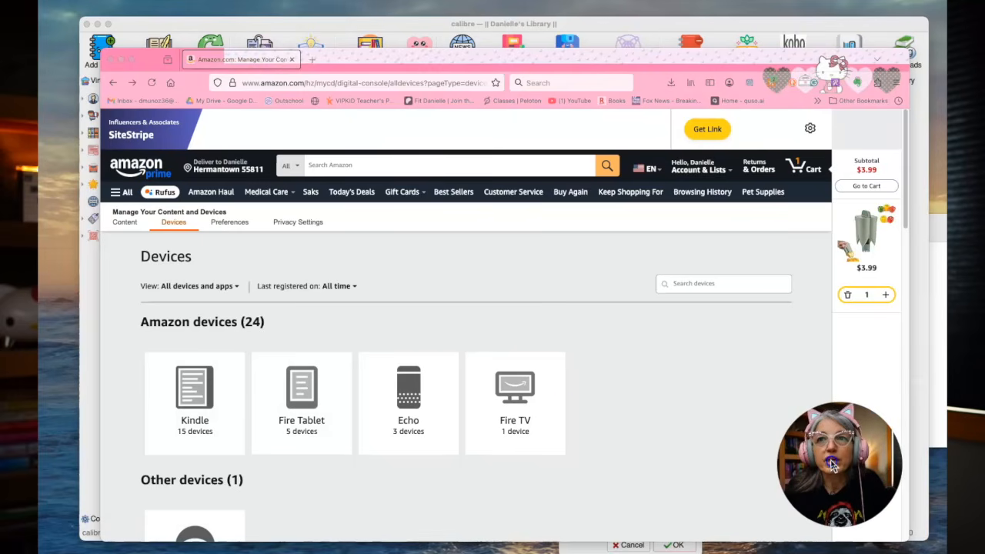
click(198, 410)
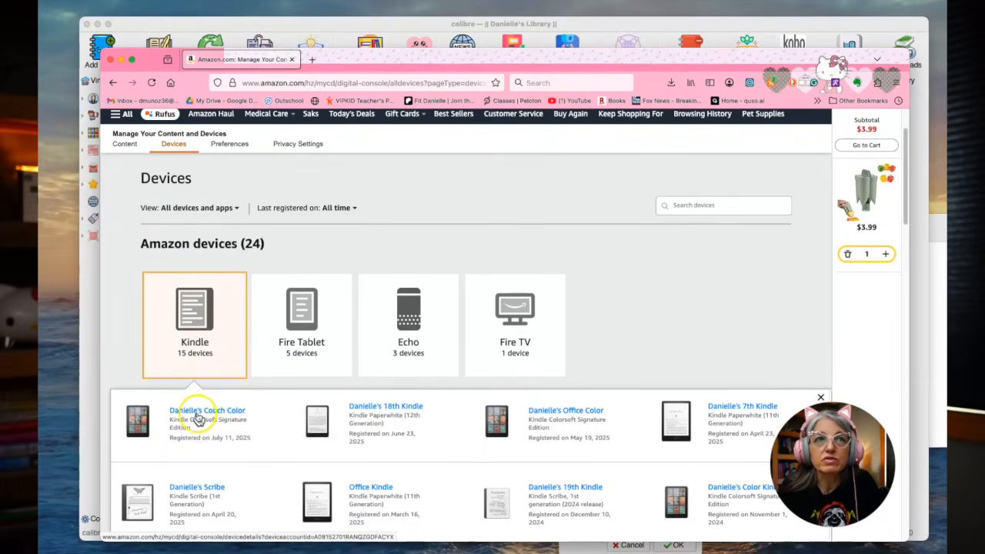
click(221, 413)
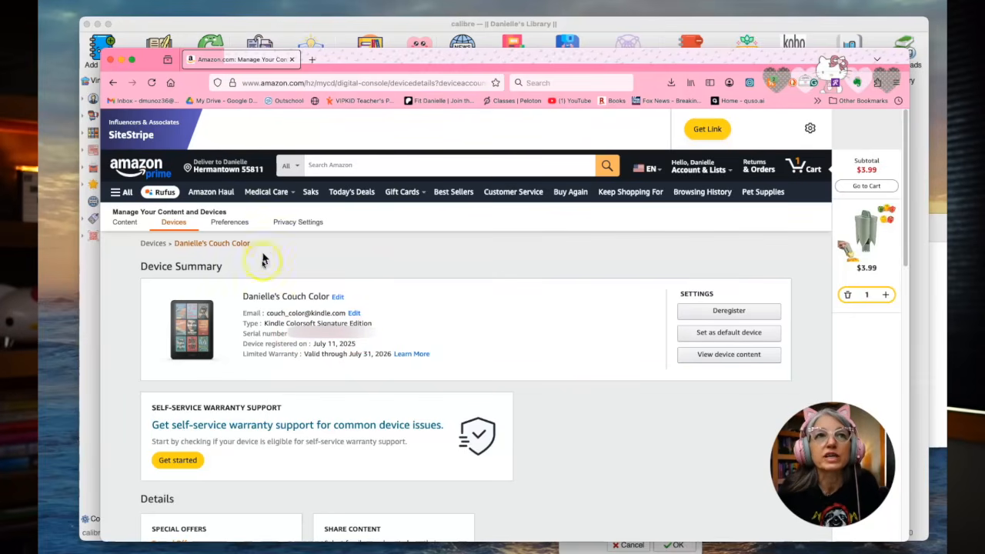
click(111, 60)
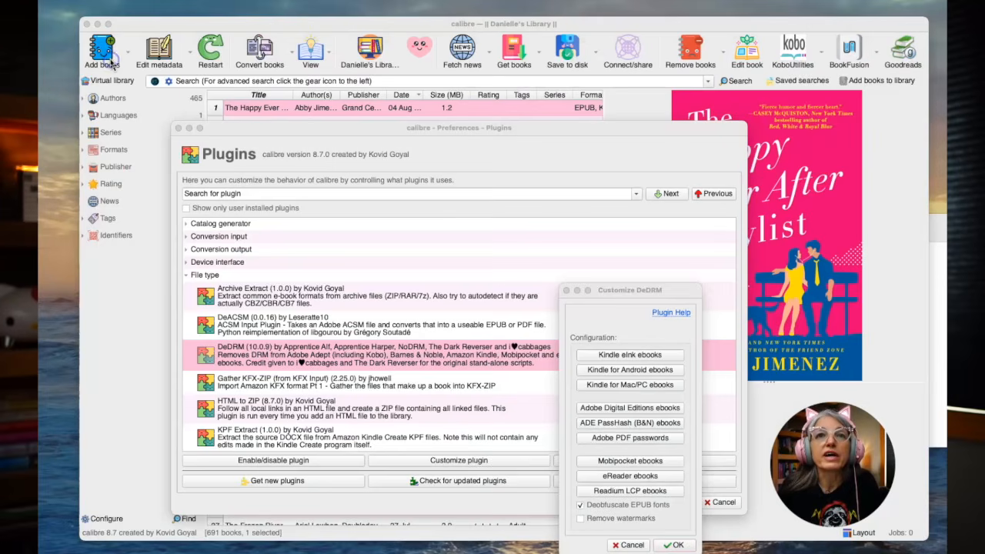
View DeDRM's entry form for a new eInk Kindle serial number, leave it without adding one, and accept the plugin's customization
click(627, 355)
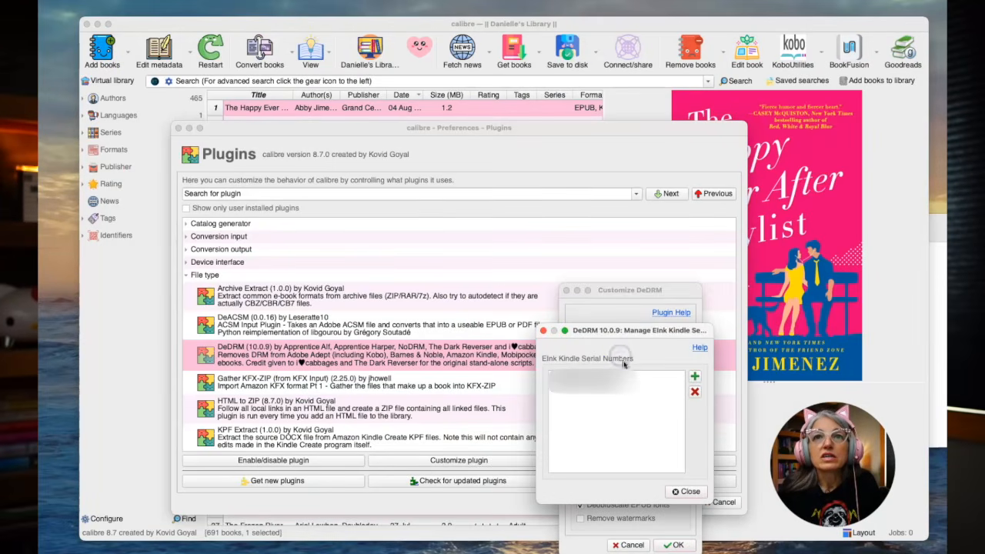
click(695, 378)
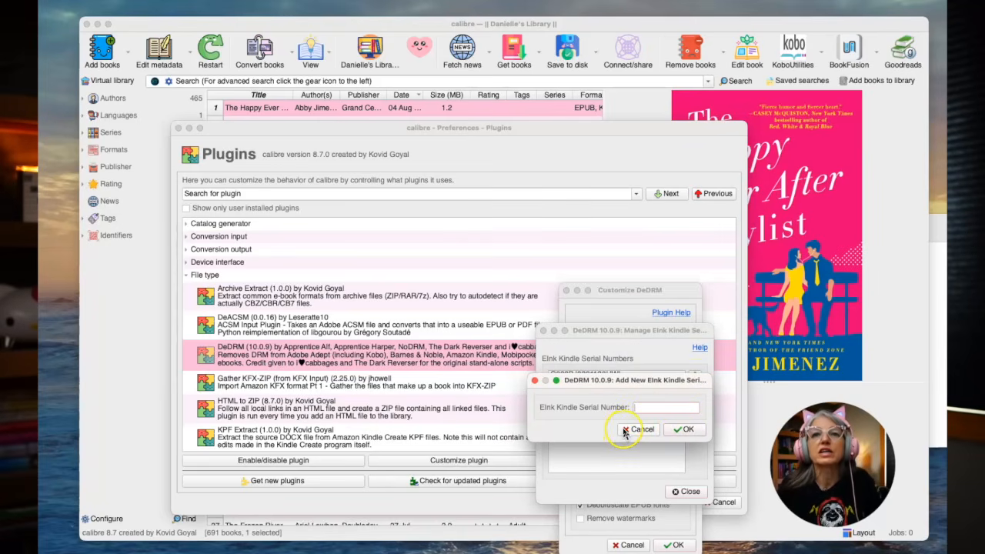
click(625, 431)
click(683, 492)
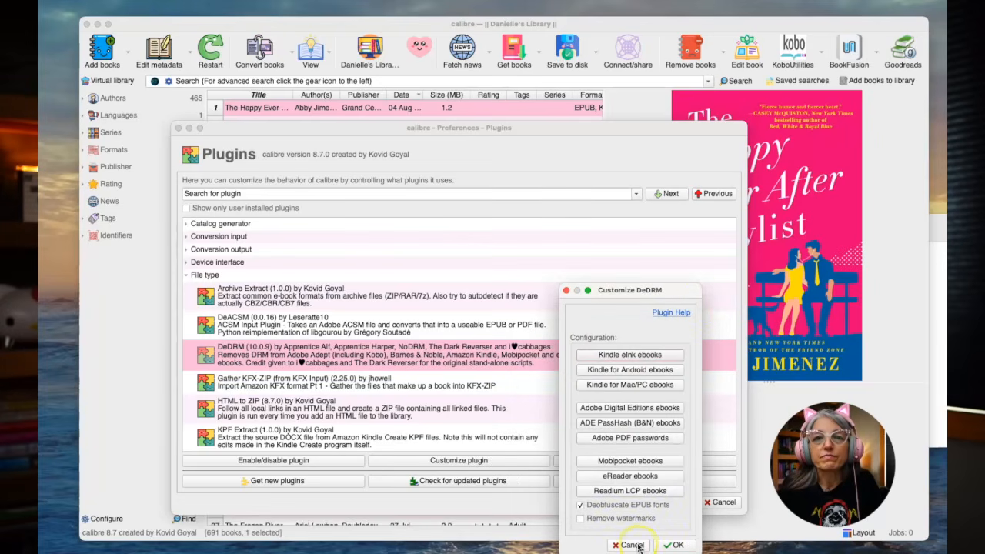
click(673, 544)
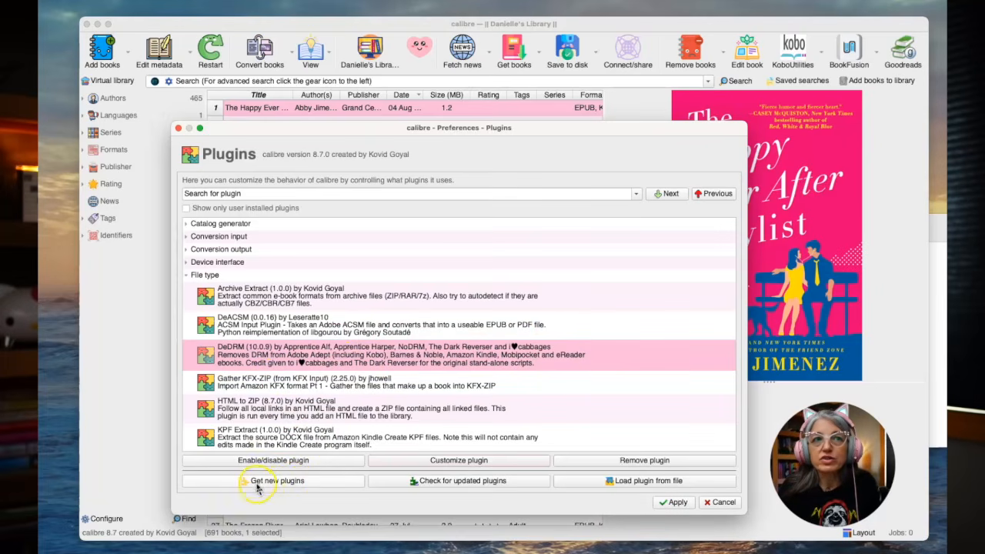
Open the list of new user plugins and examine it with the All and Installed filters
click(289, 483)
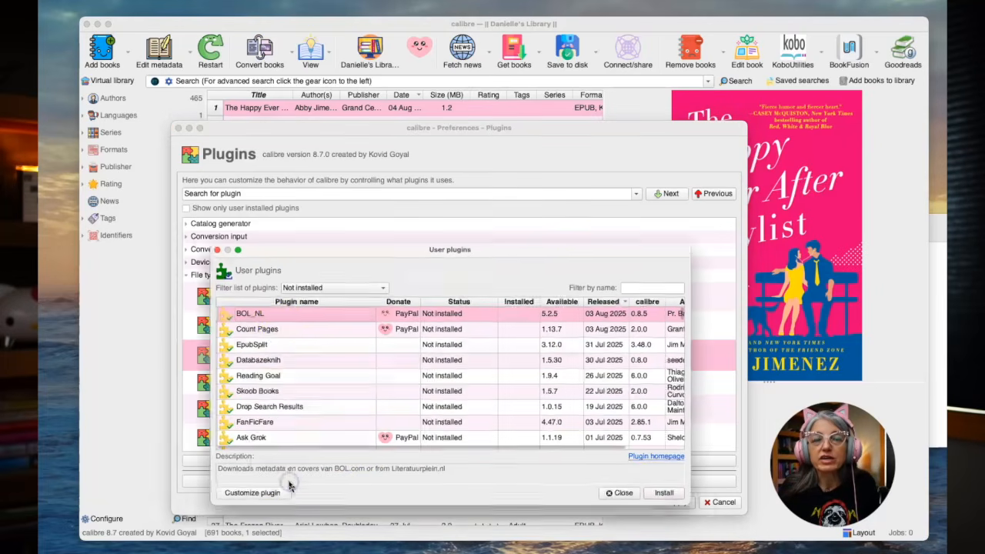
click(335, 285)
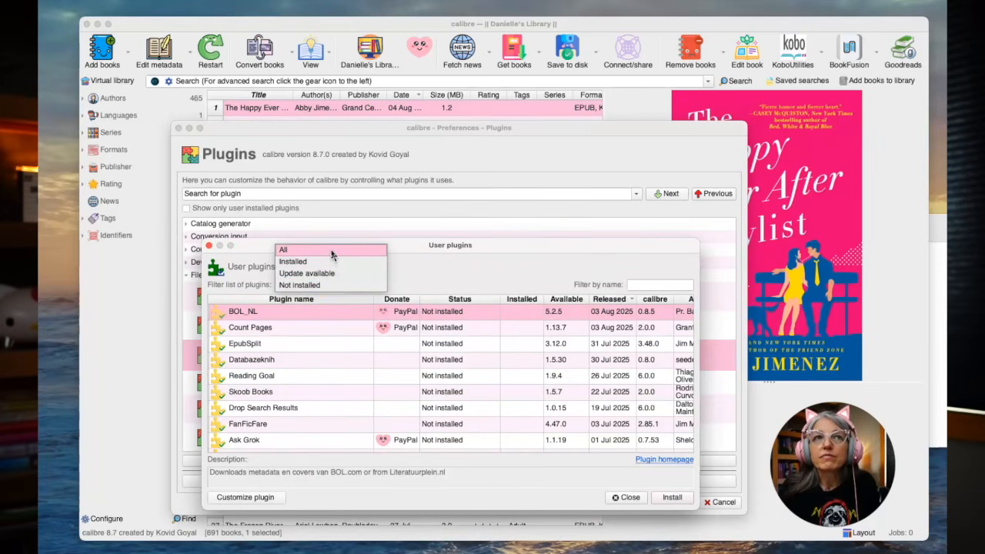
click(333, 249)
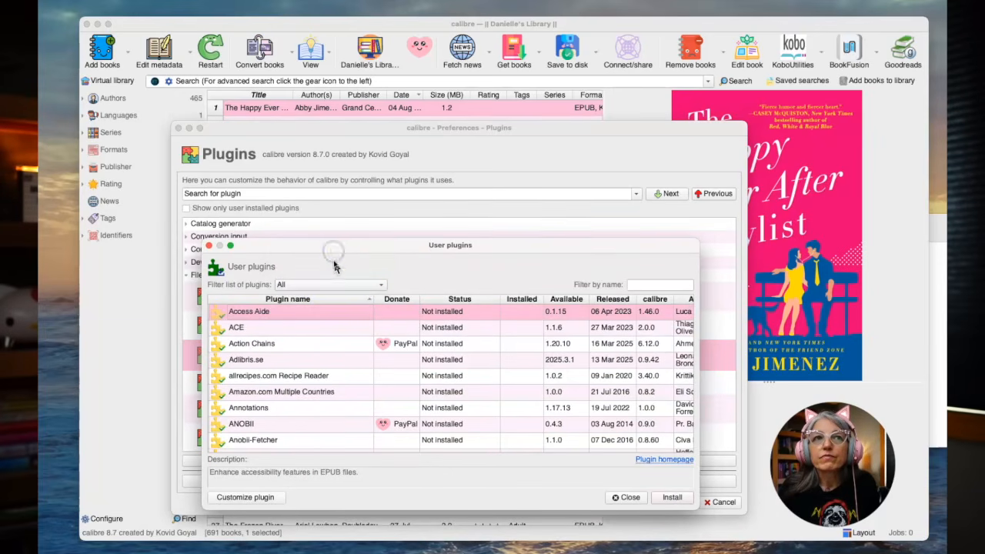
click(338, 285)
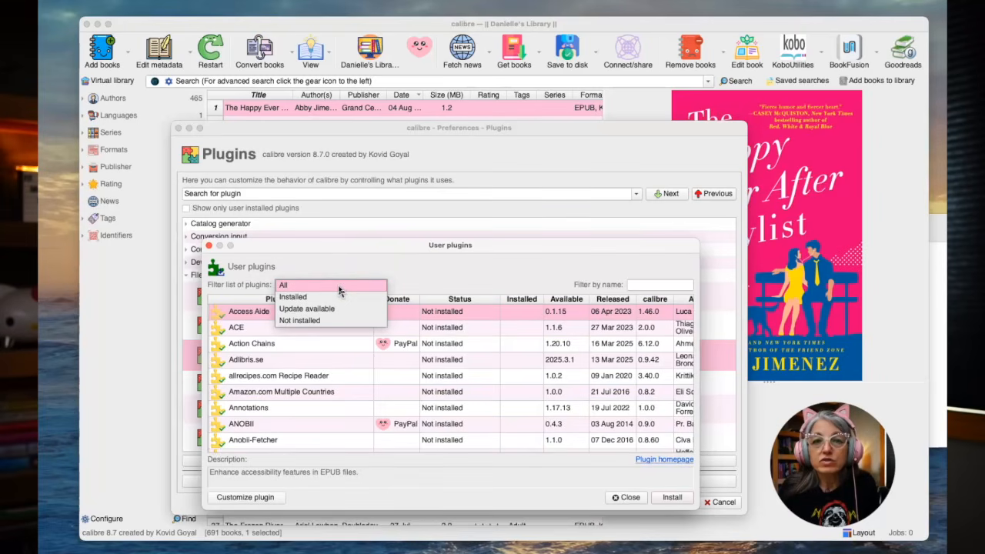
click(307, 311)
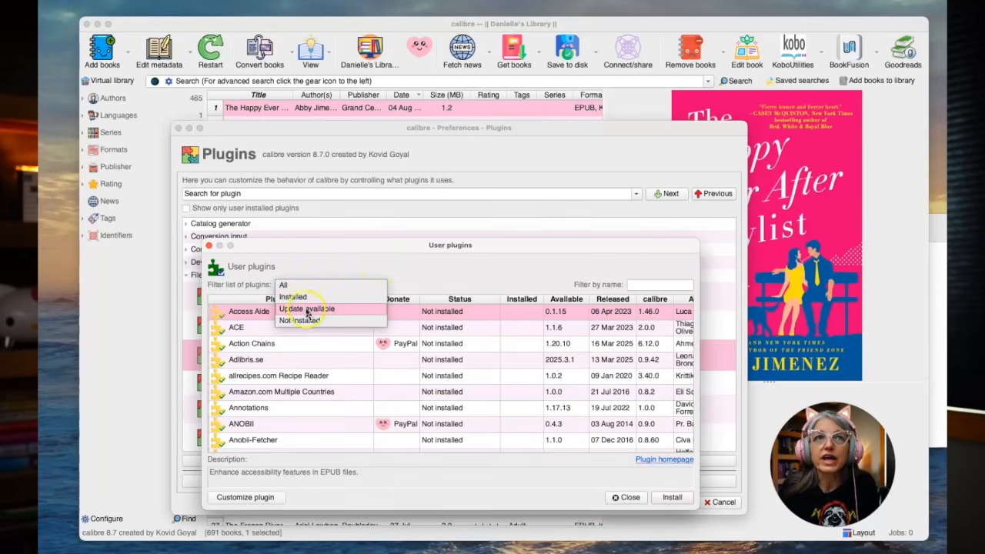
click(300, 297)
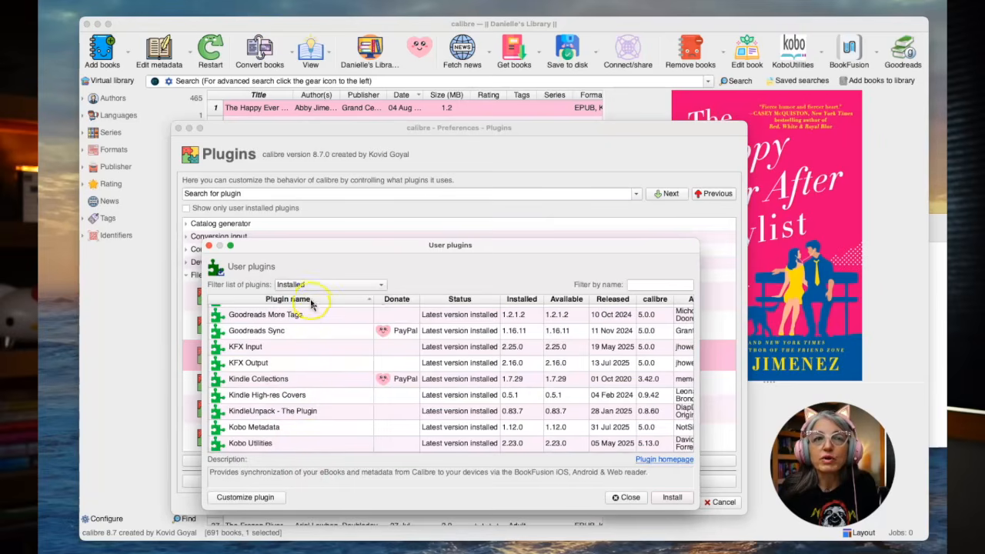
Find Count Pages among all user plugins by filtering for "count page" and install it, accepting the security risk and the preselected main toolbars
click(380, 285)
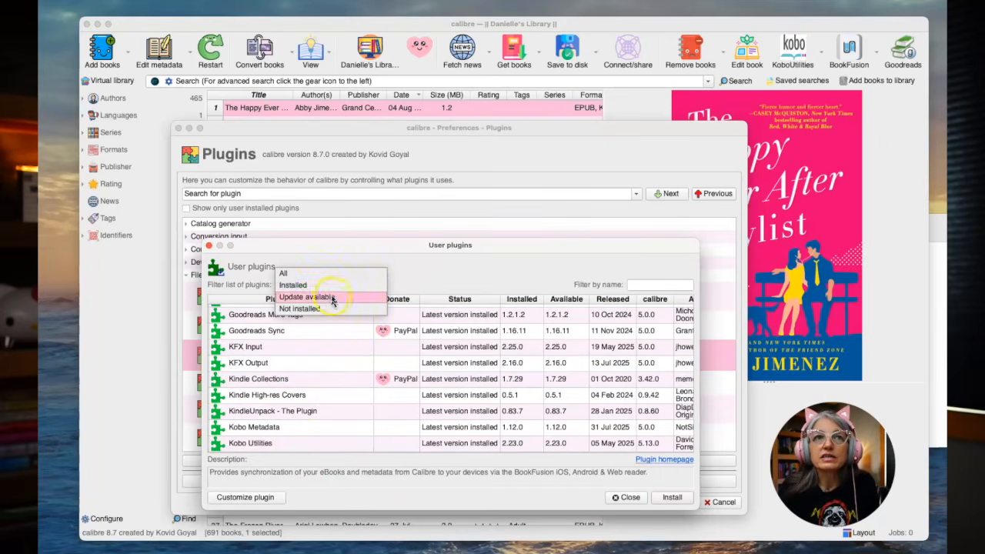
click(310, 271)
text(count page)
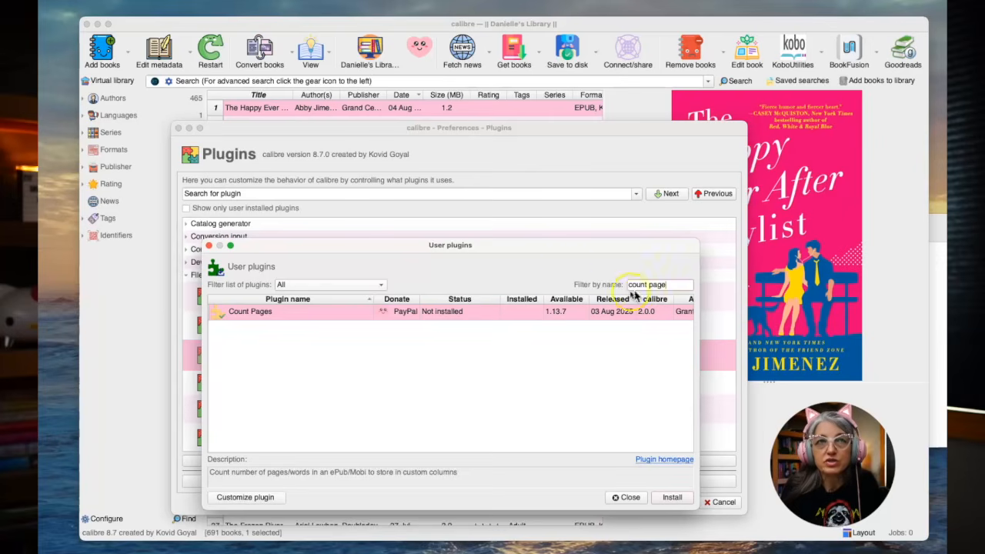
click(279, 318)
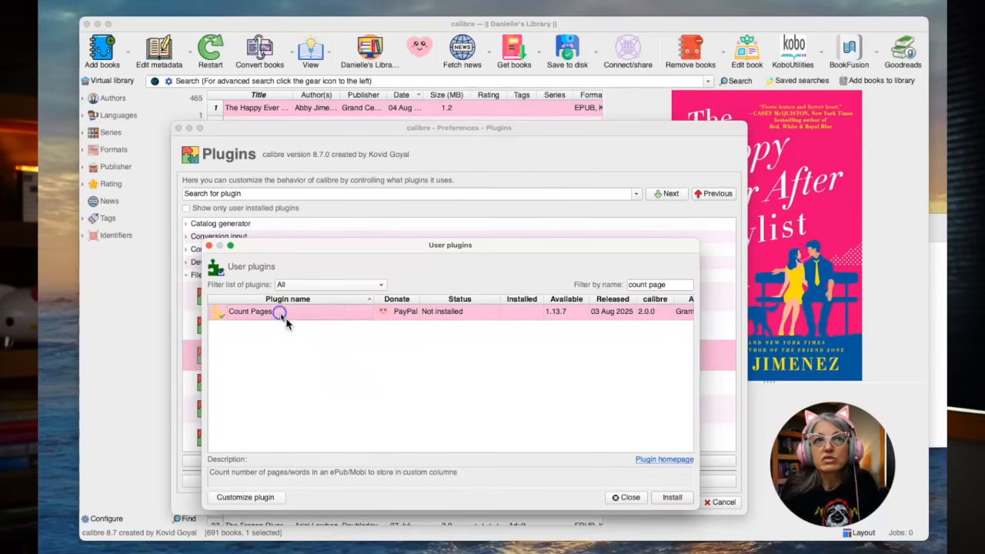
click(682, 500)
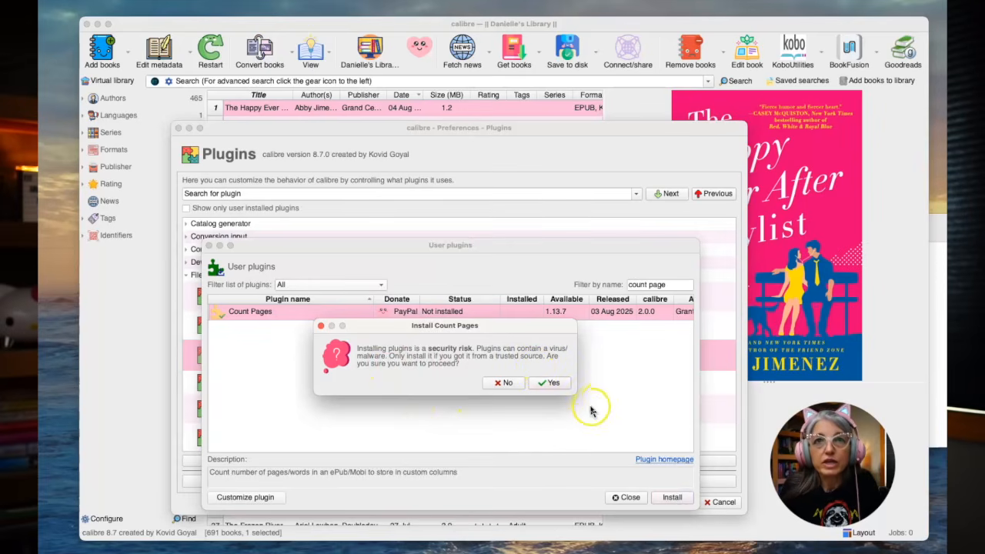
click(555, 384)
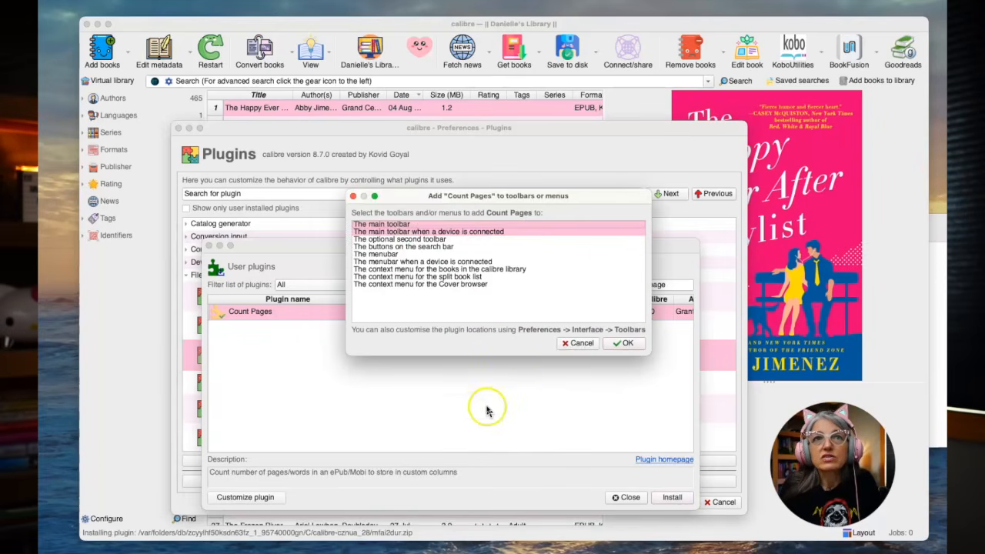
click(624, 343)
click(612, 287)
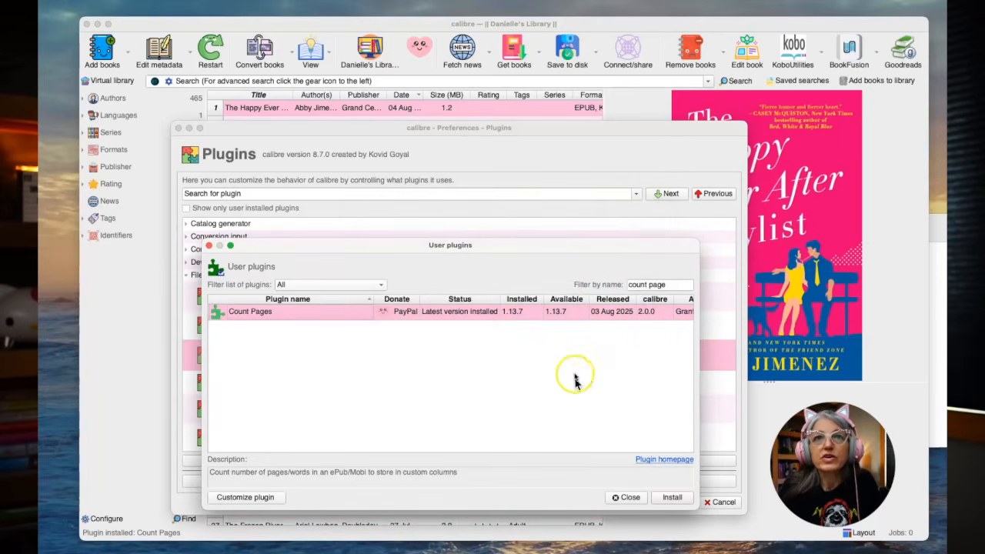
click(435, 367)
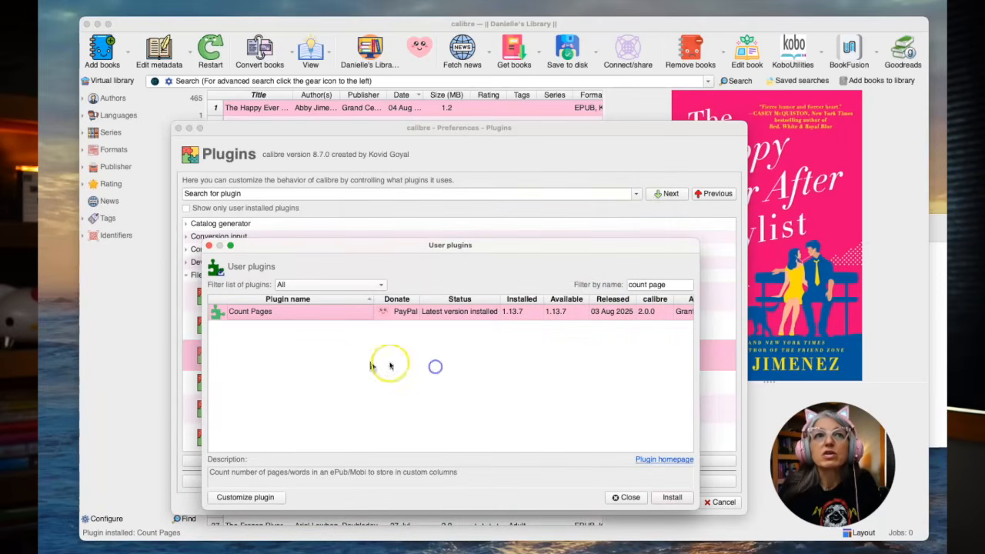
Filter the list to installed plugins and examine KFX Input, KFX Output, Kindle High-res Covers, Kindle Collections and KindleUnpack
click(377, 286)
click(370, 297)
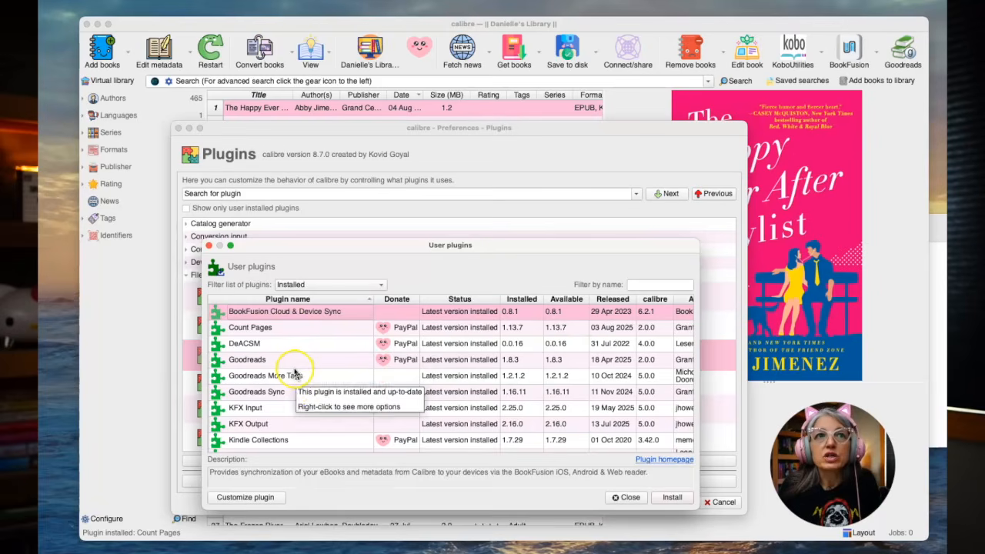
click(293, 407)
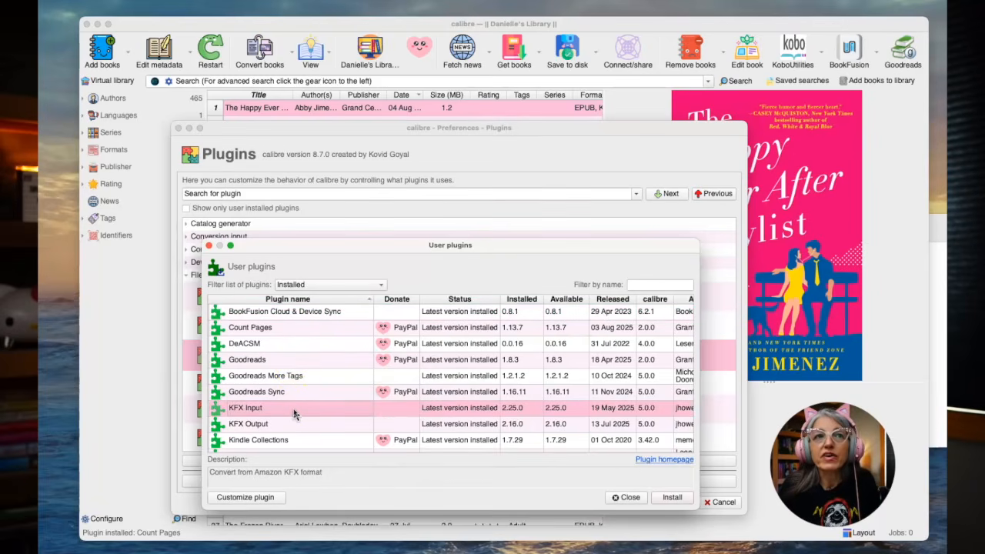
click(298, 427)
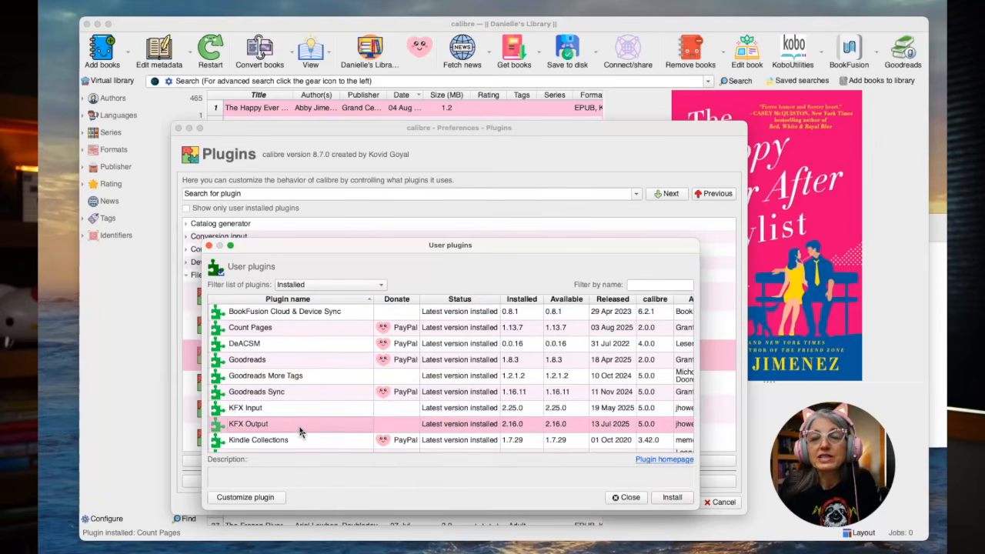
scroll(300, 431, down, 4)
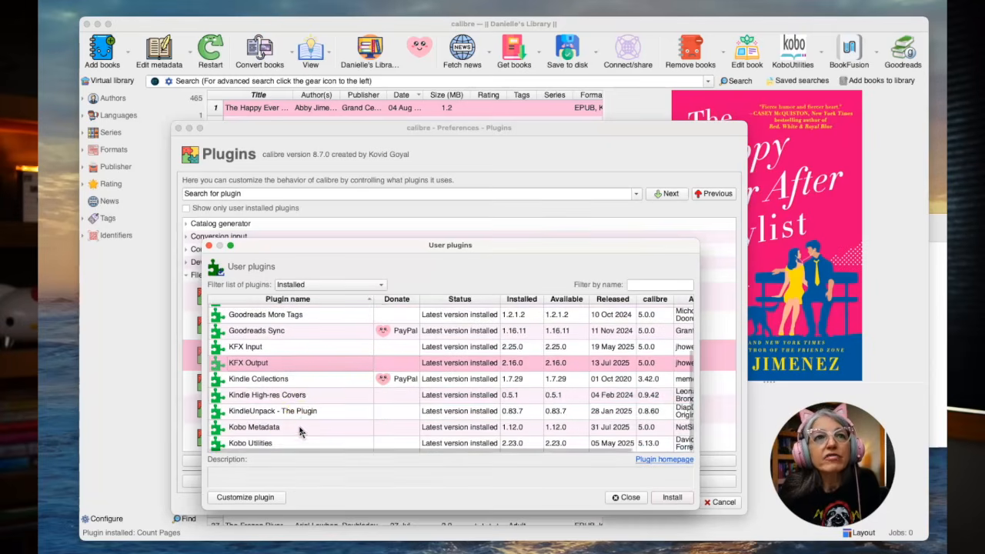
click(303, 397)
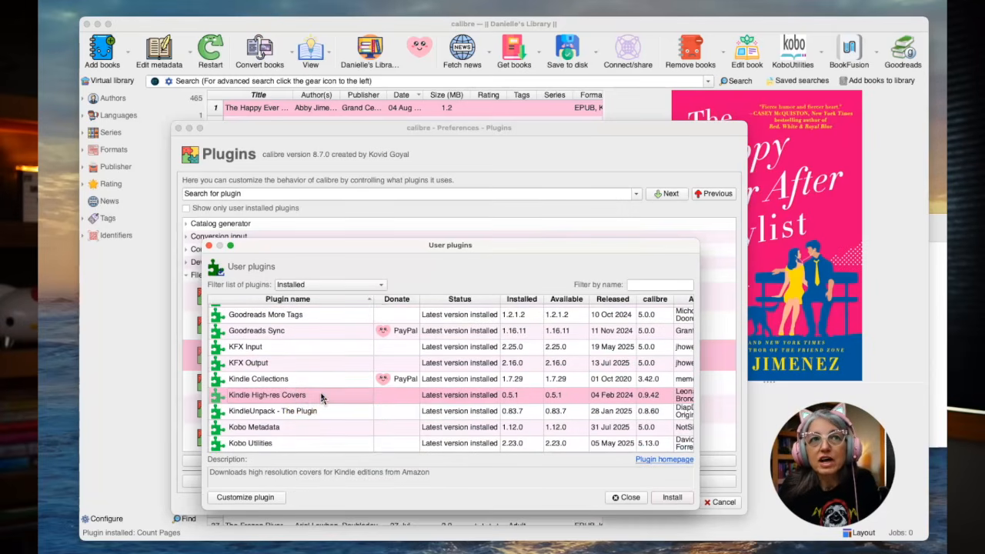
click(319, 382)
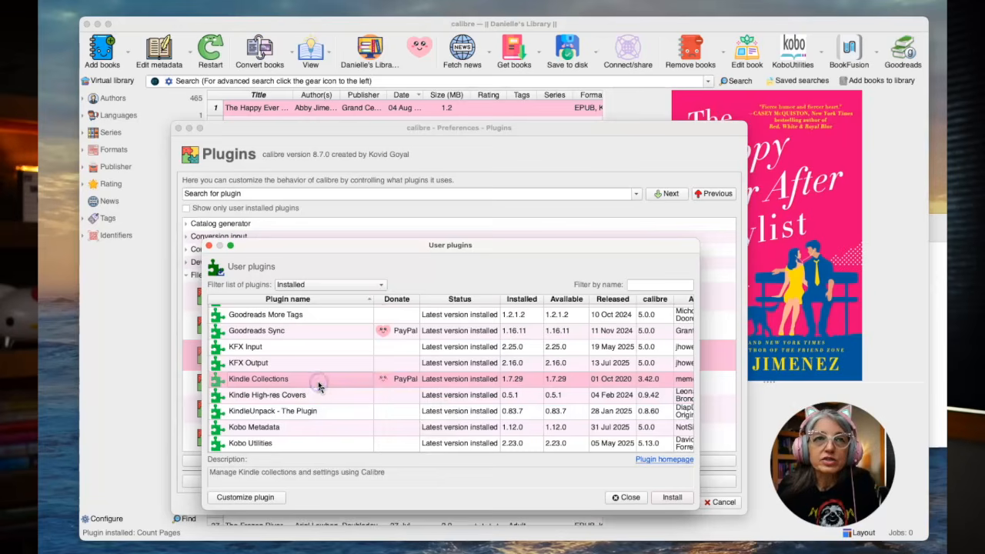
click(324, 413)
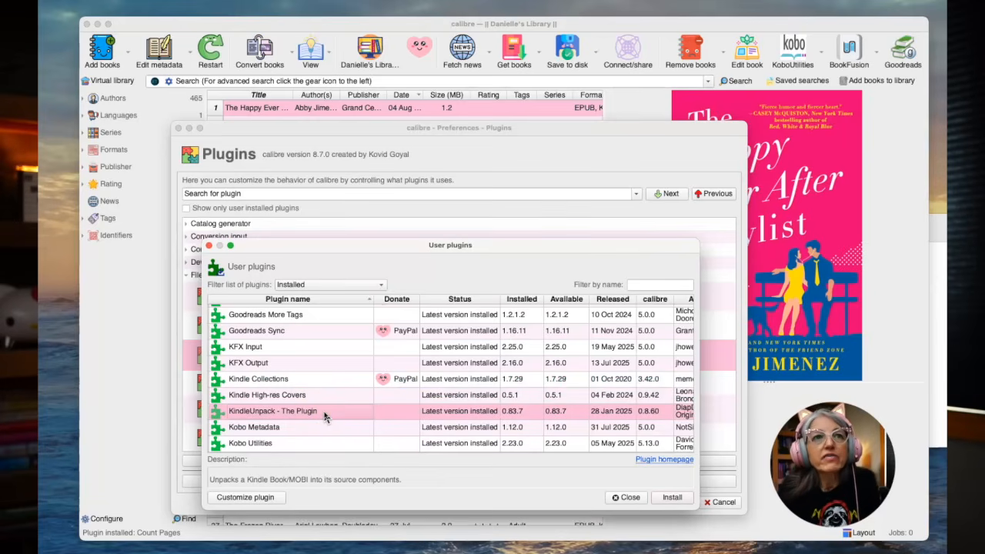
Examine Kobo Metadata, Kobo Utilities, KFX Input, KFX Output and Kindle High-res Covers among the installed plugins, and leave the user plugins list
click(319, 430)
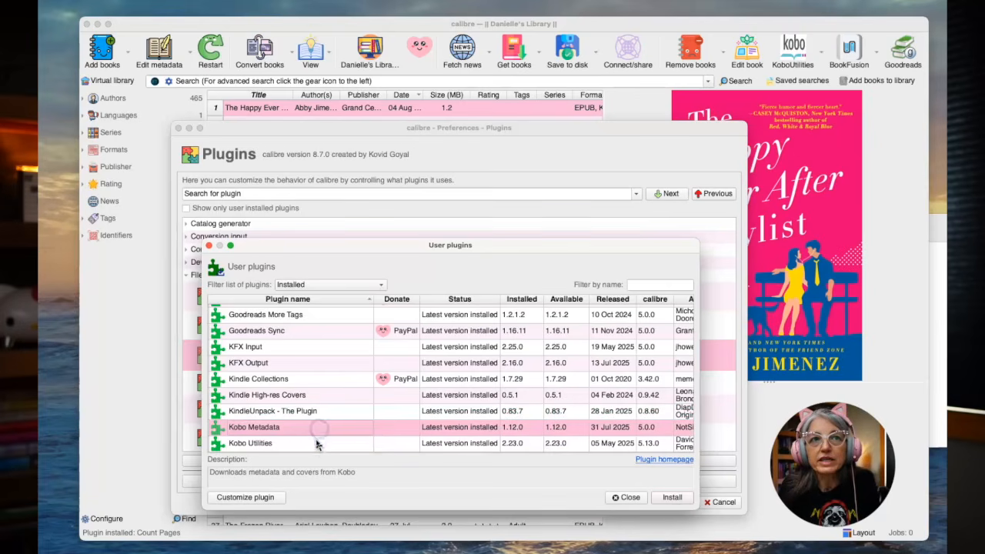
click(316, 445)
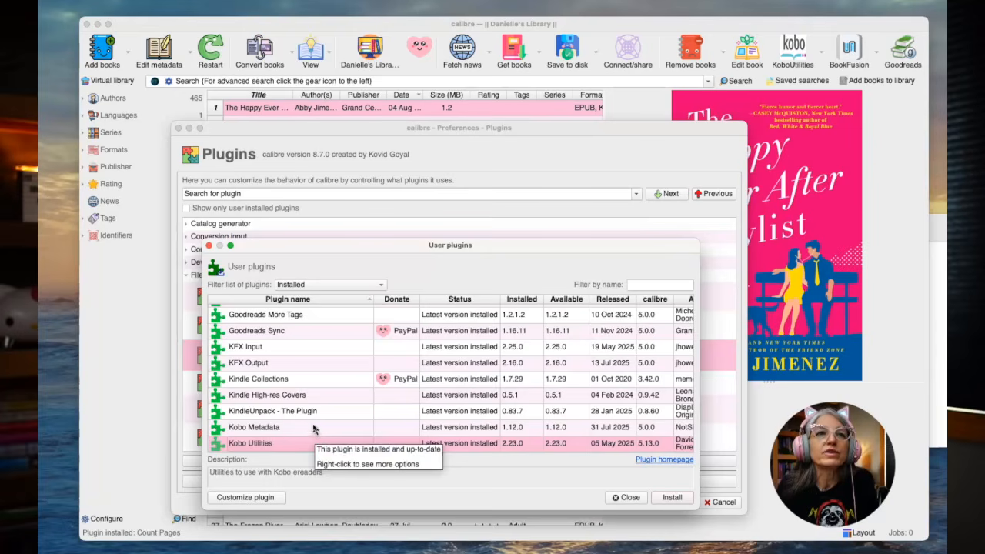
click(301, 348)
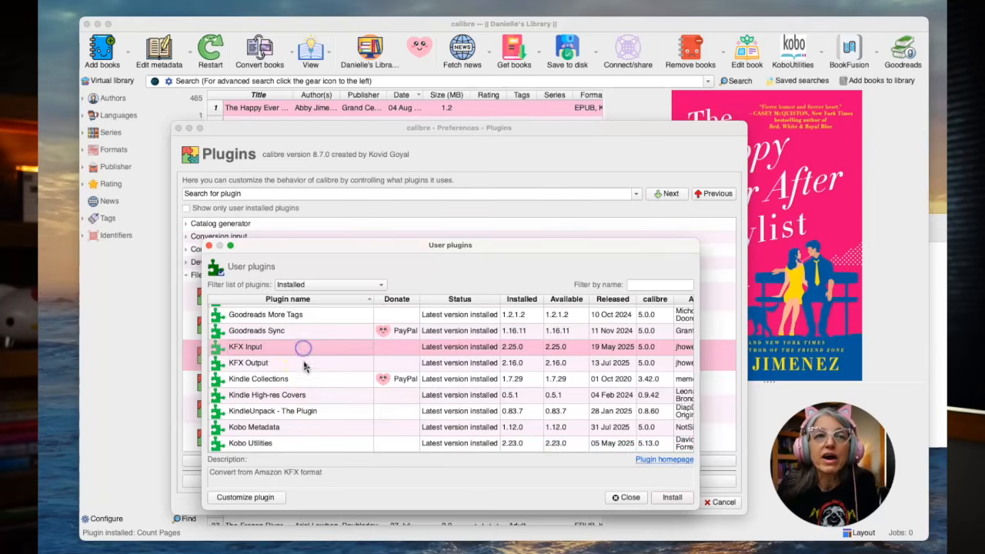
click(304, 363)
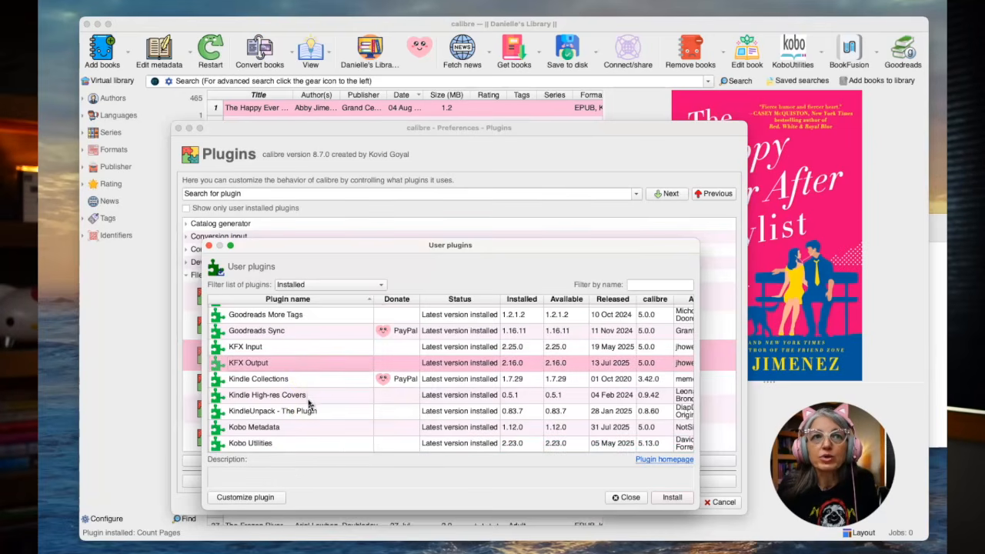
click(309, 399)
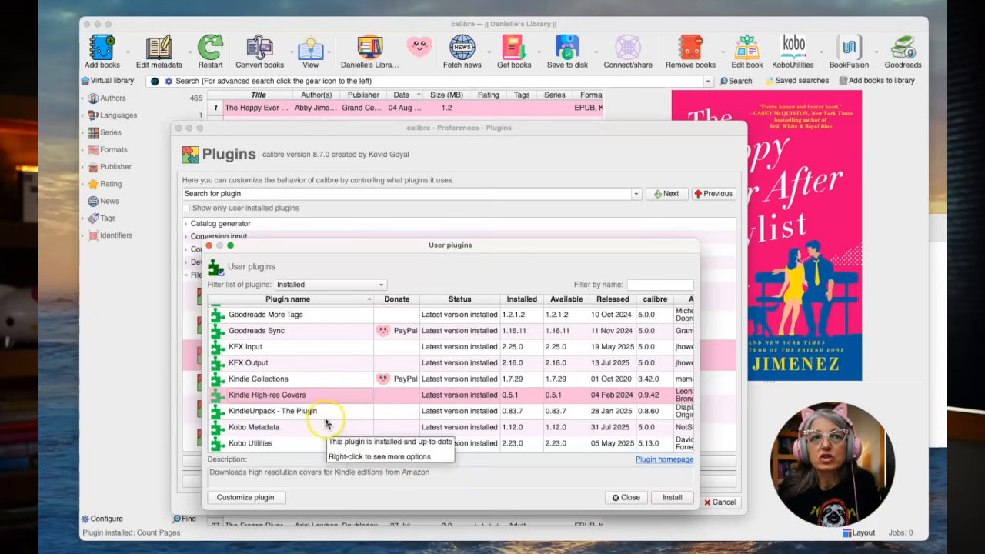
click(628, 498)
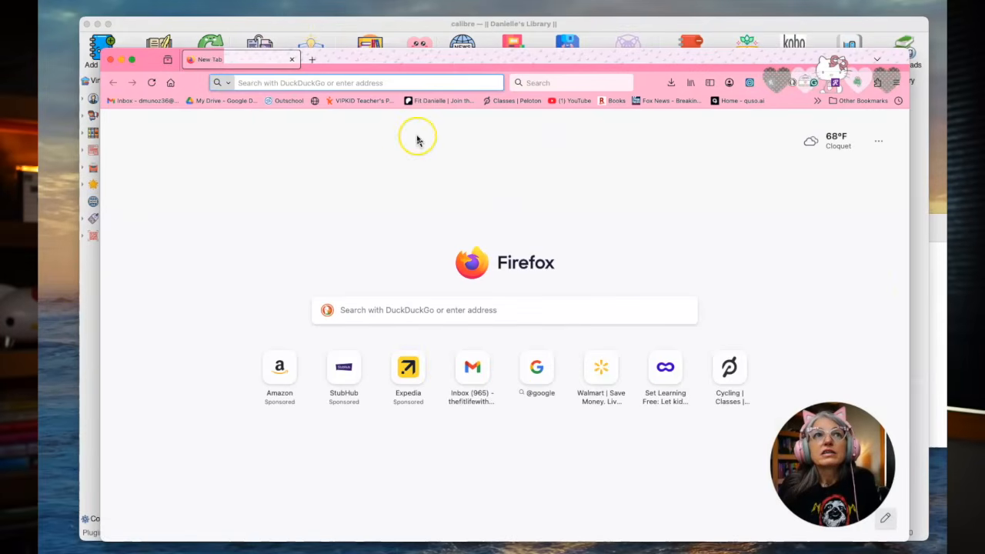
Switch to Firefox and search the web for "android file transfer"
click(294, 77)
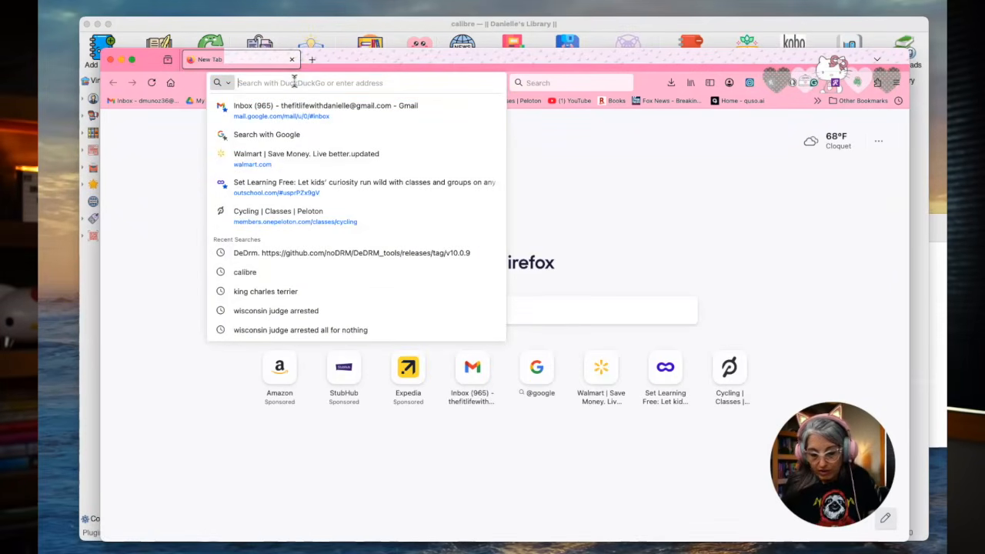
text(and)
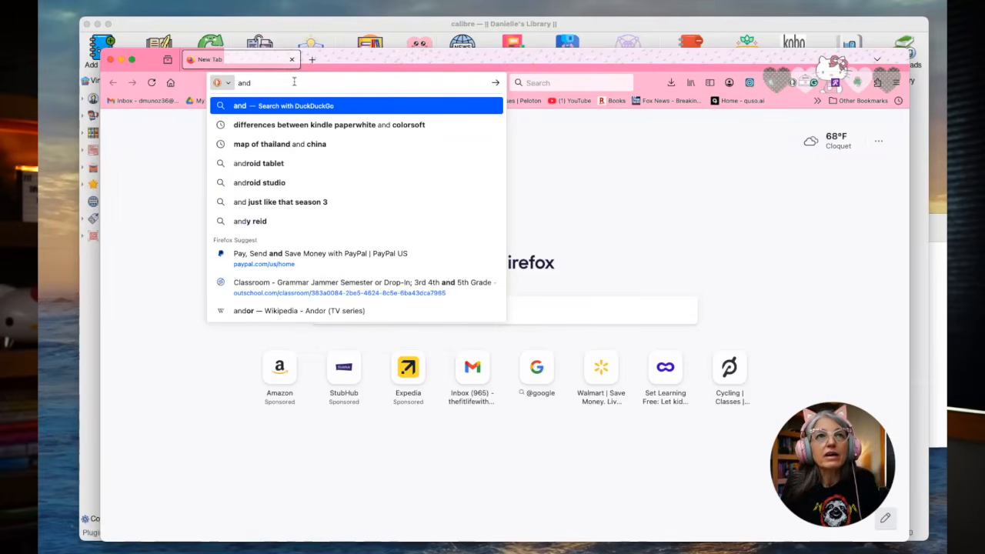
text(roid fi)
text(rans)
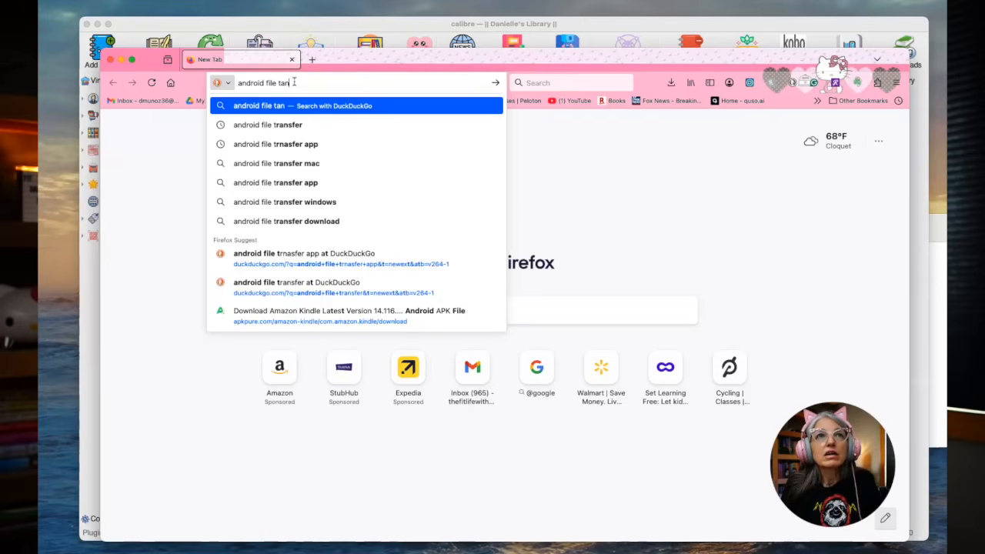
text(fer)
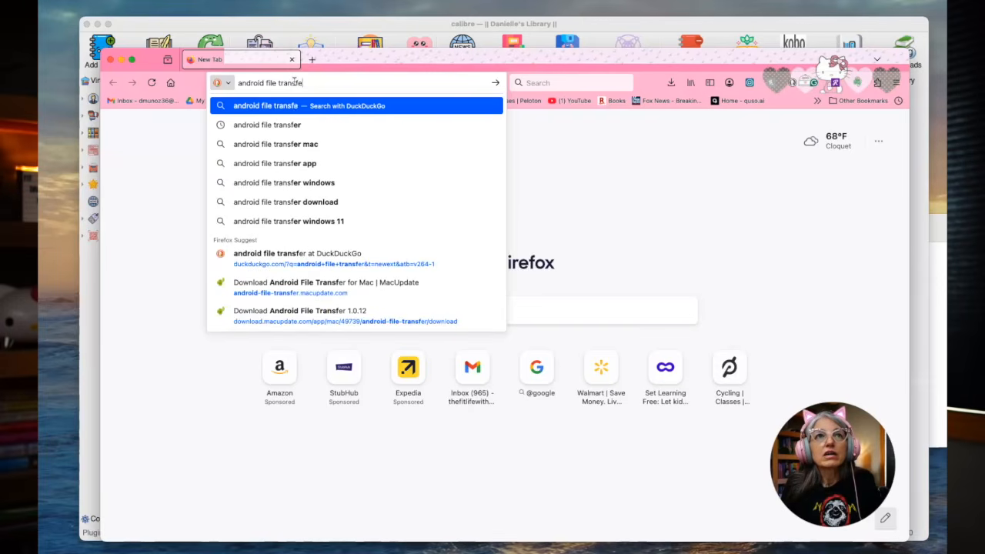
key(Return)
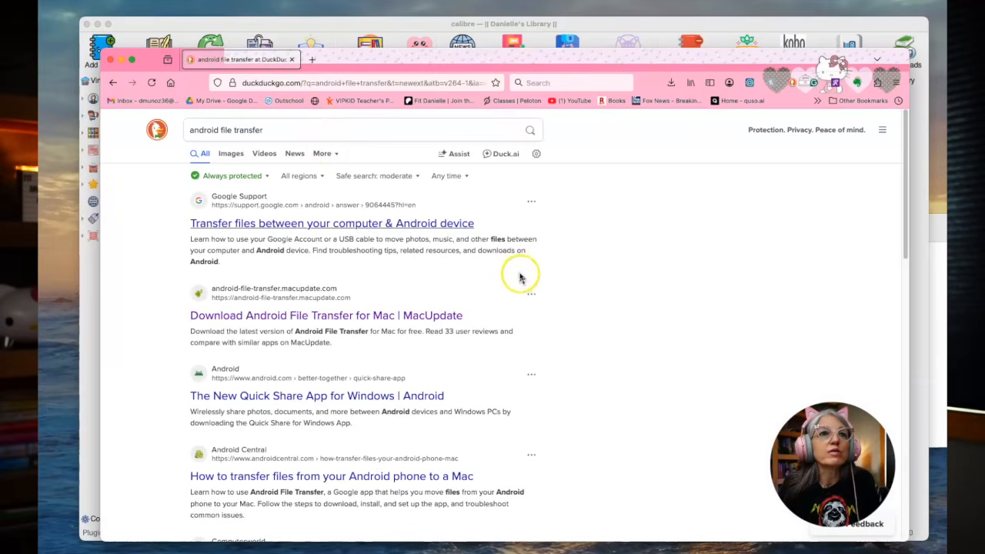
Find the MacUpdate result for Android File Transfer for Mac, view its download page, and close the browser window
scroll(515, 269, down, 5)
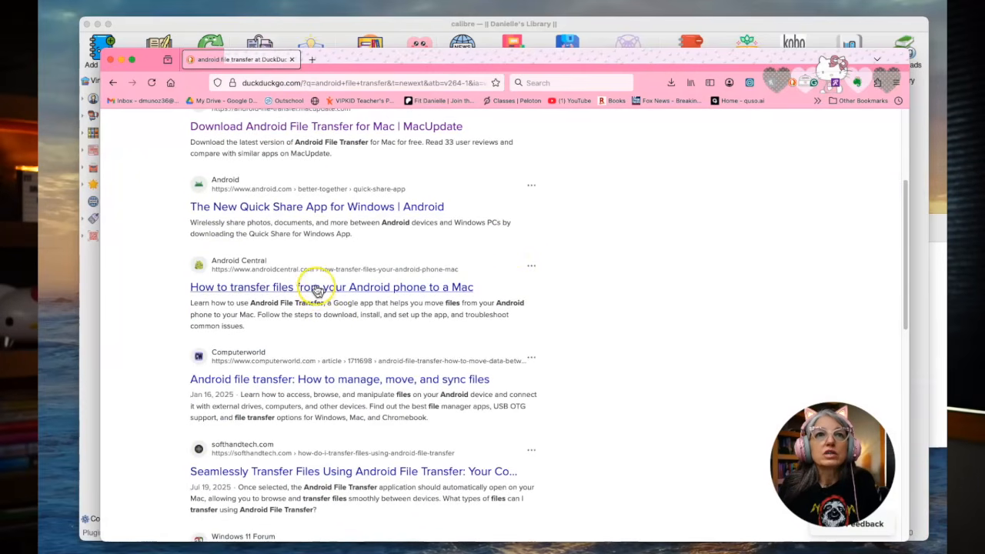
scroll(318, 289, up, 2)
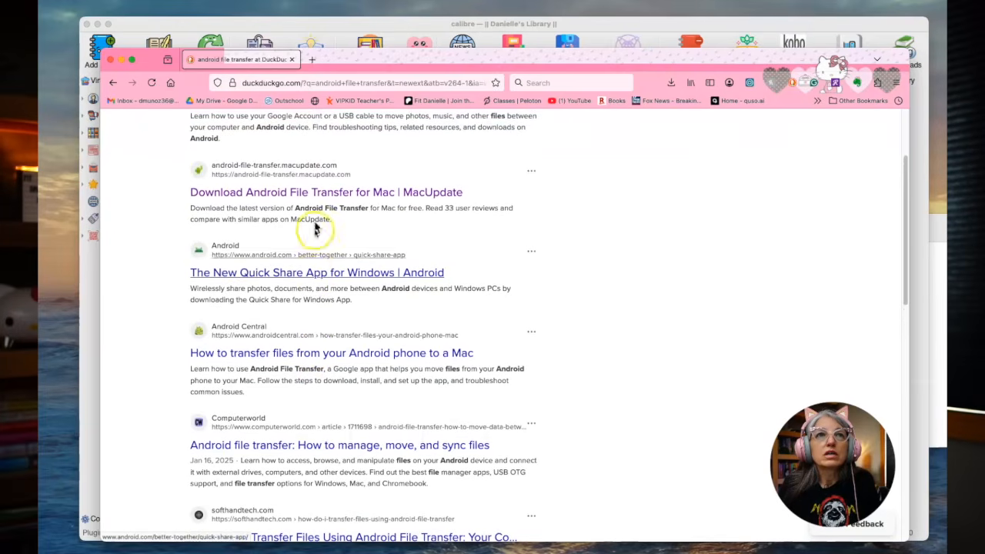
click(320, 190)
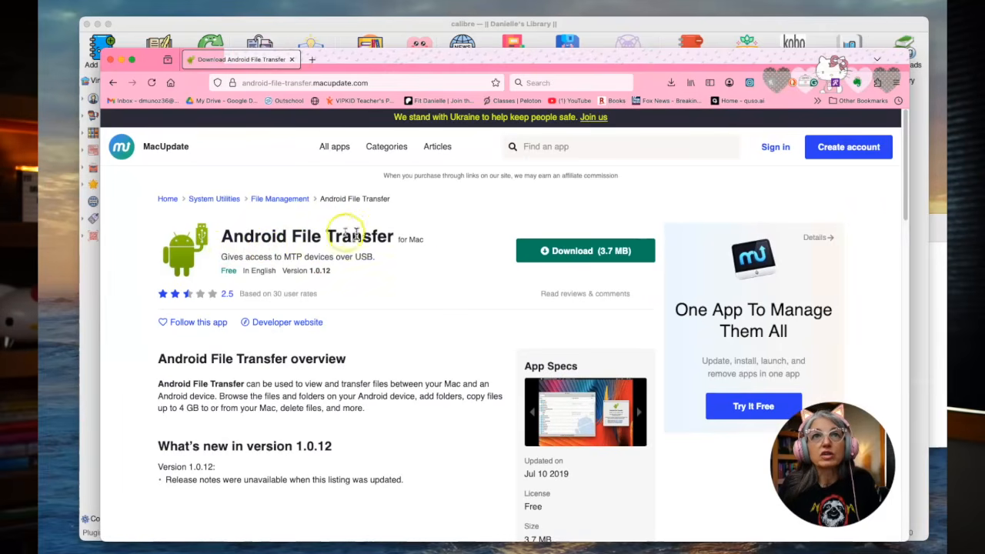
click(110, 60)
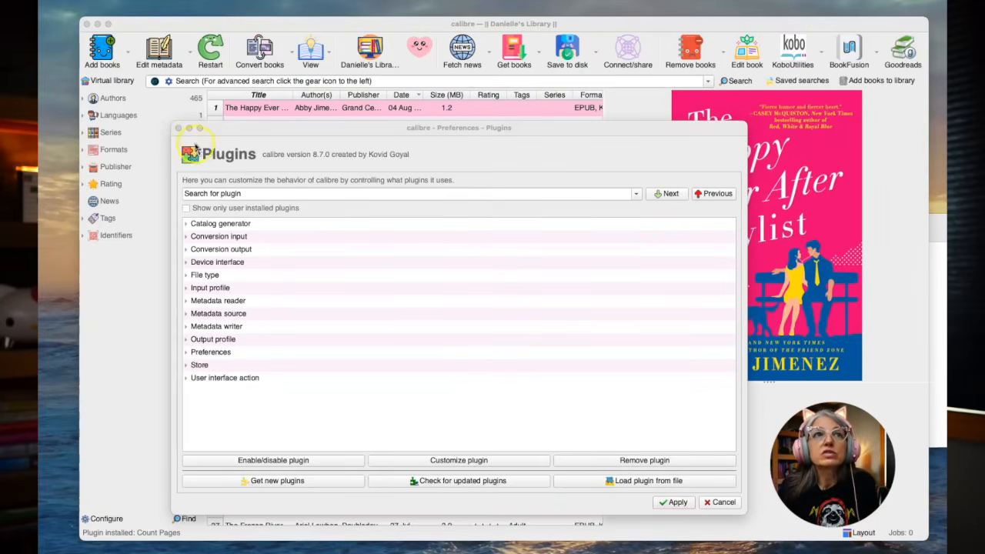
Apply the plugin changes, leave the preferences and restart calibre
click(676, 504)
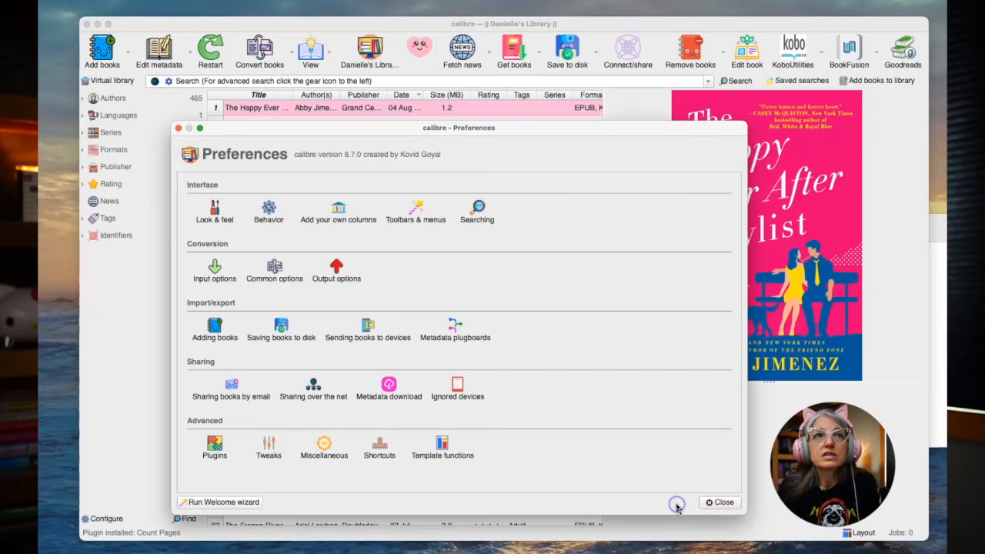
click(718, 501)
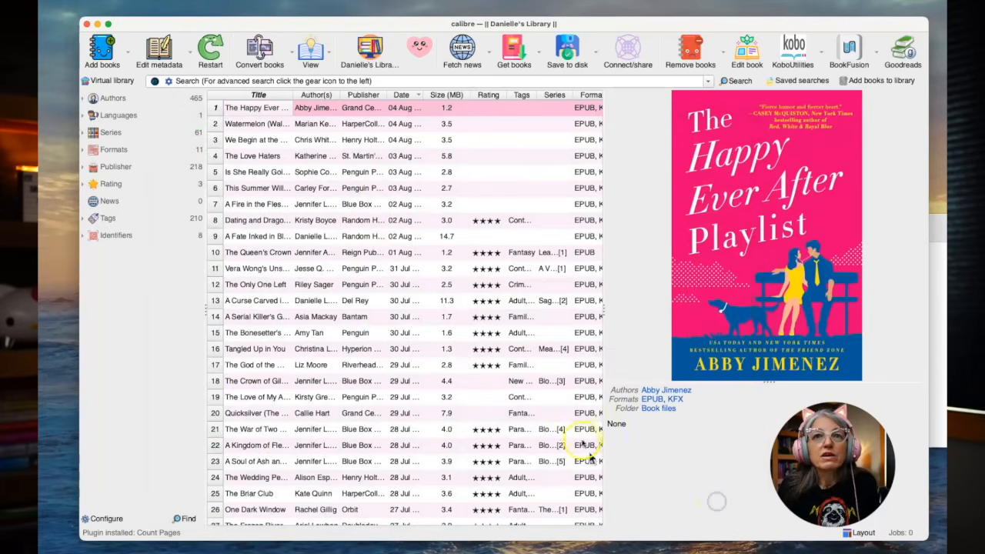
click(206, 48)
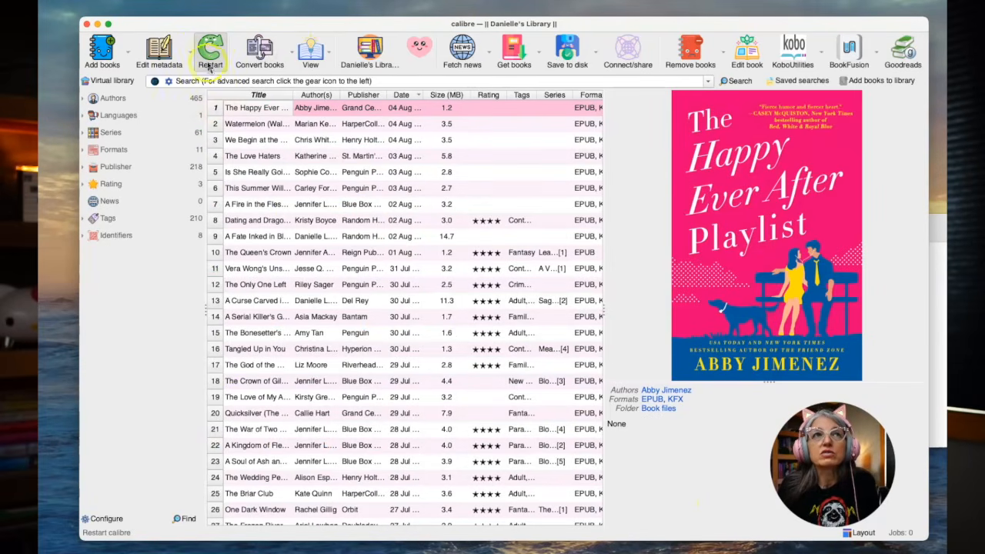